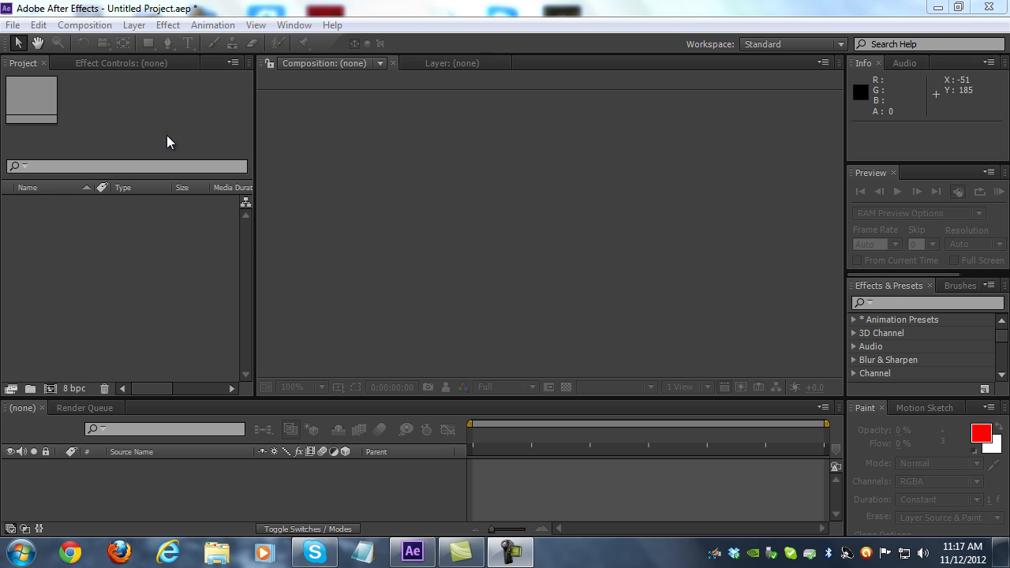
Import Untitled 05.avi from the Footage folder and create a new composition from the clip
left_click(12, 28)
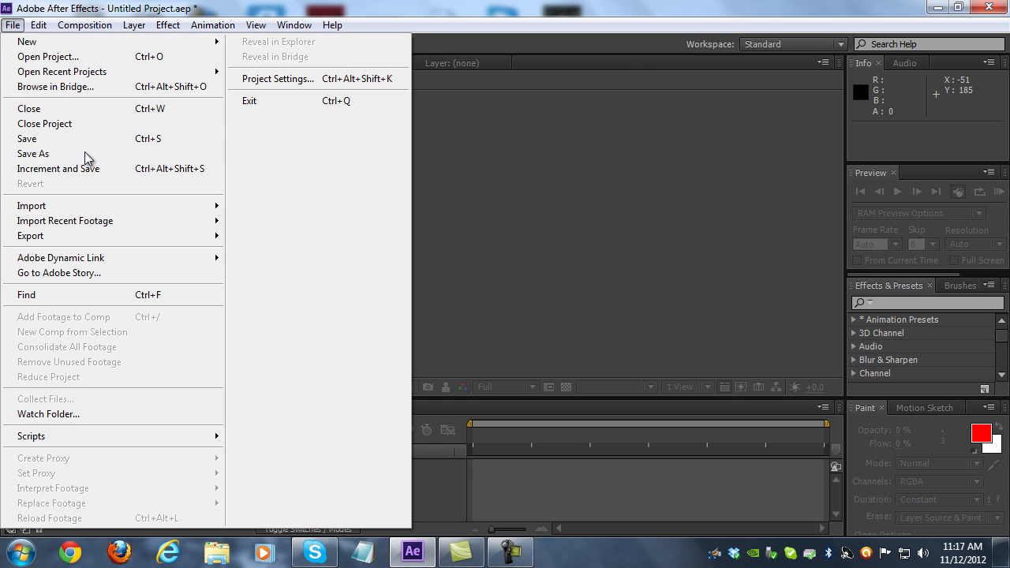
mouse_move(166, 205)
left_click(265, 208)
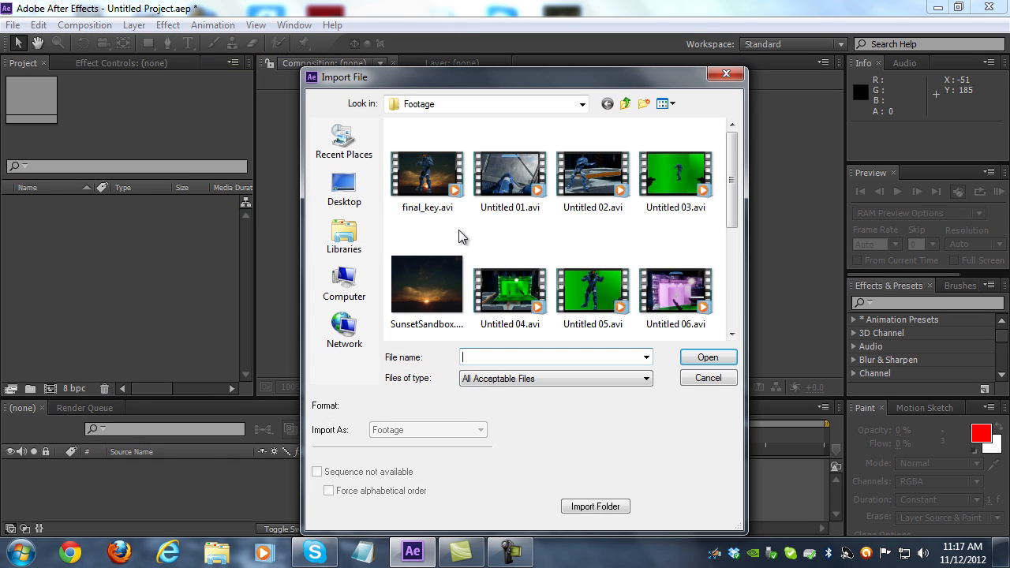
left_click(590, 294)
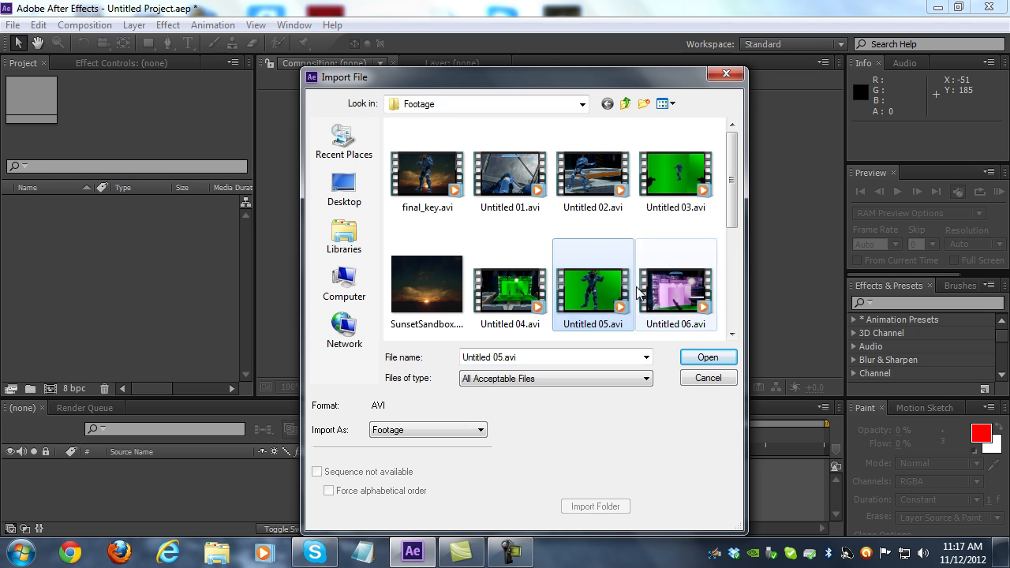
left_click(708, 359)
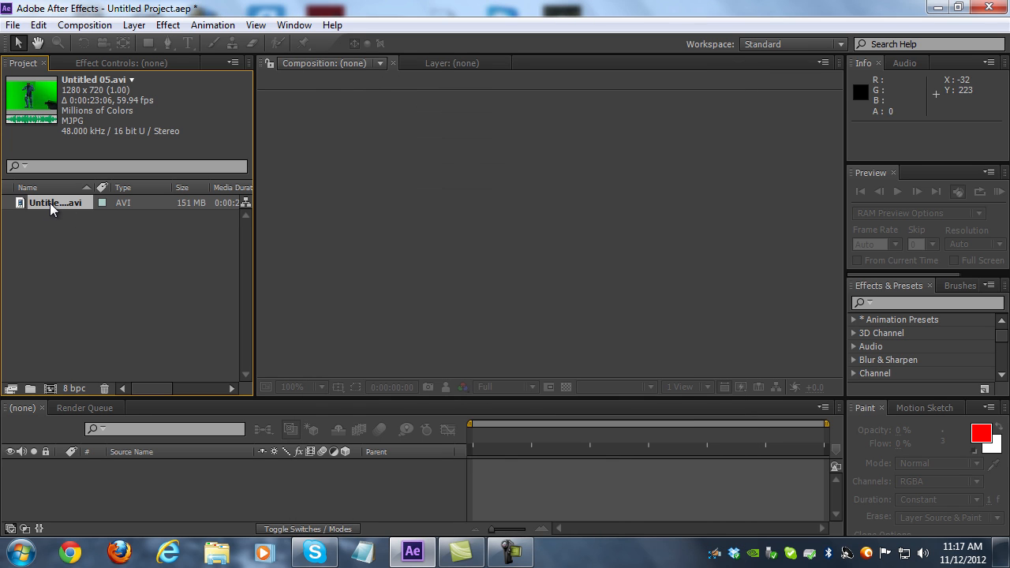
left_click_drag(50, 202, 48, 390)
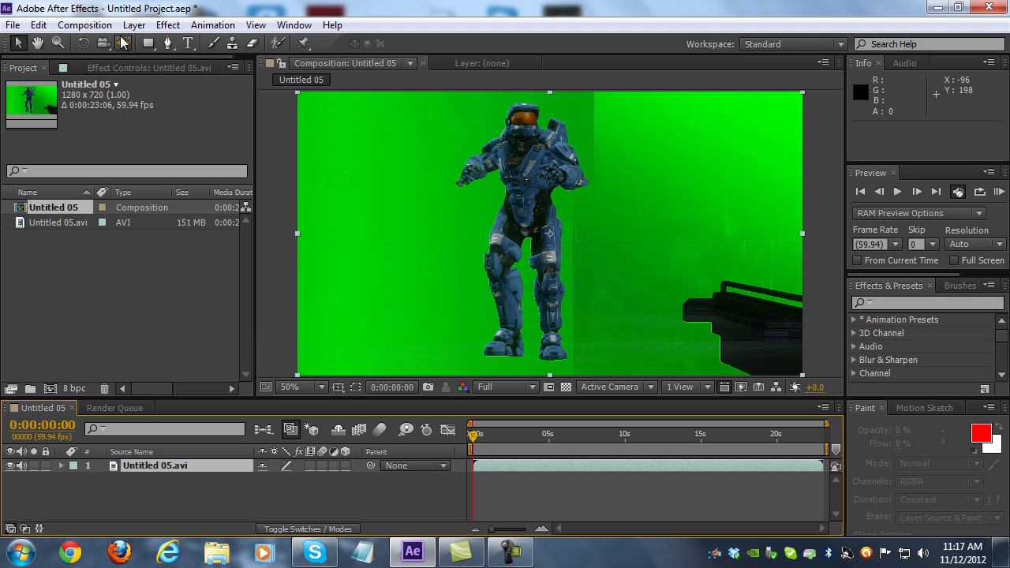
Set the Untitled 05 composition's frame rate to 29.97 frames per second
left_click(70, 28)
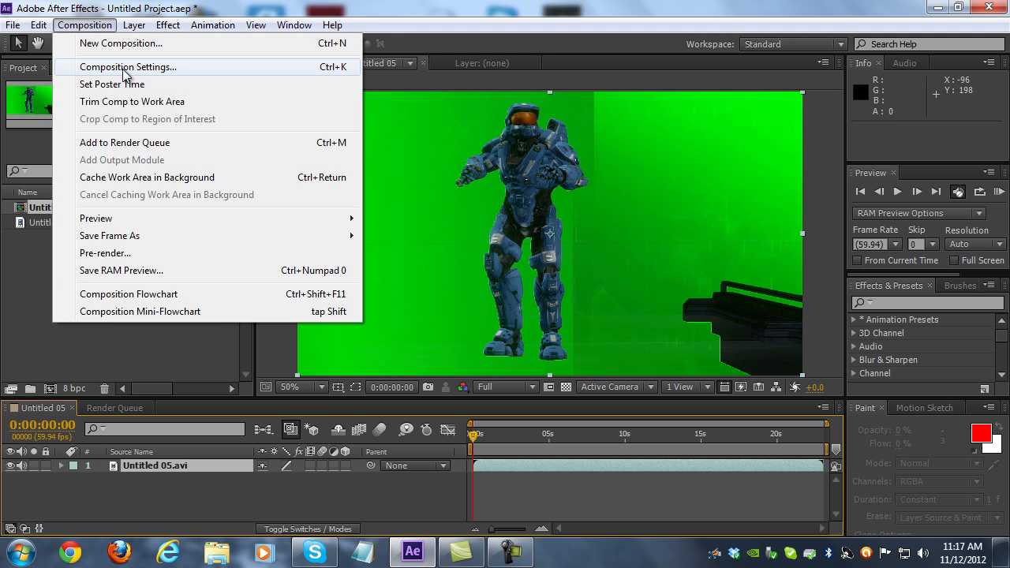
left_click(124, 71)
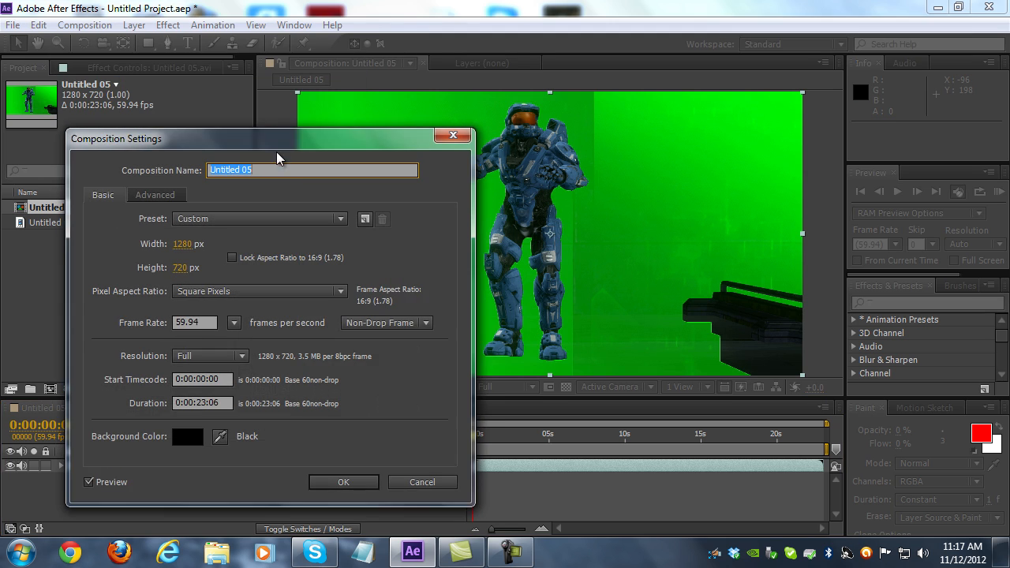
left_click(234, 324)
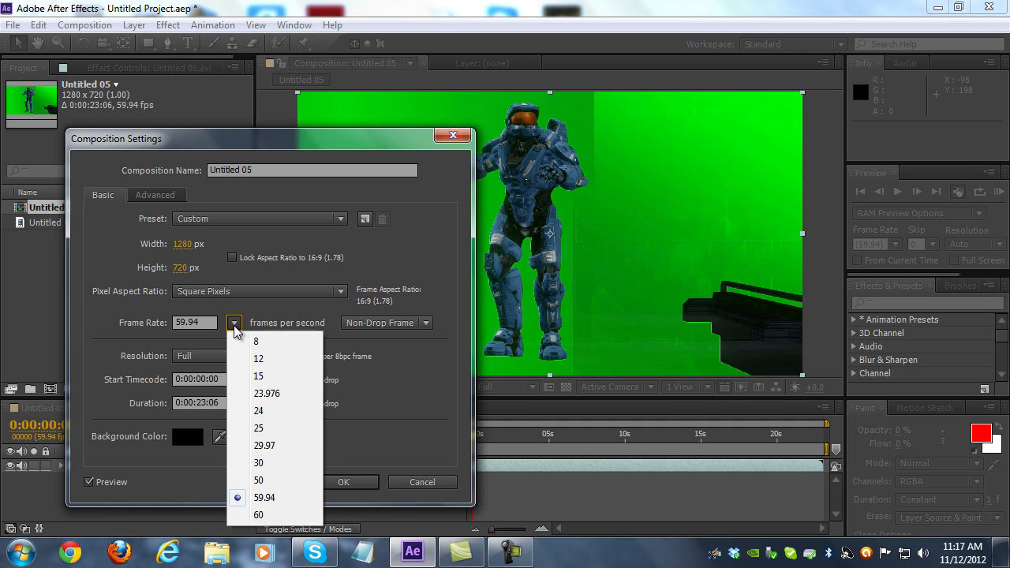
left_click(263, 448)
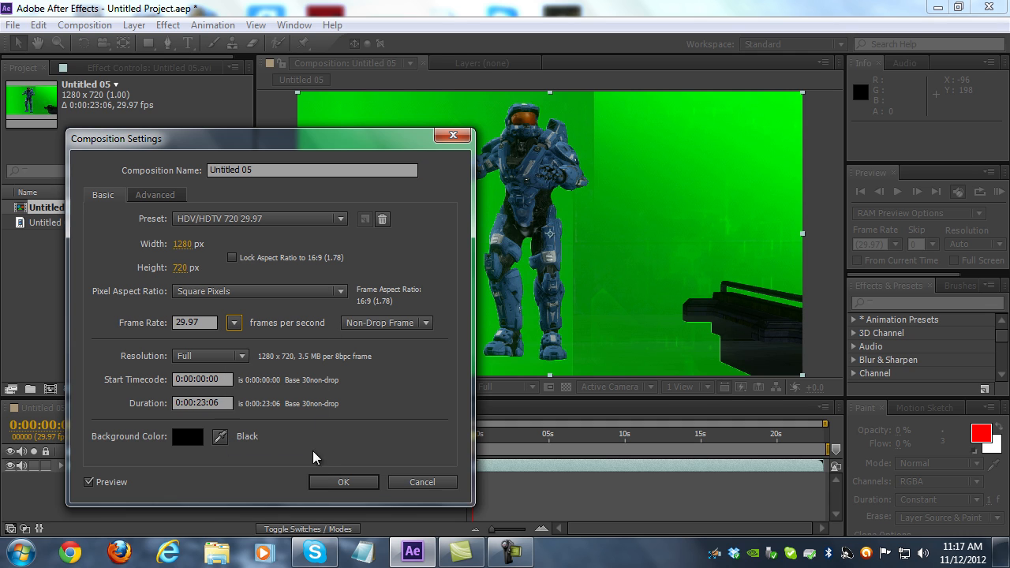
left_click(341, 482)
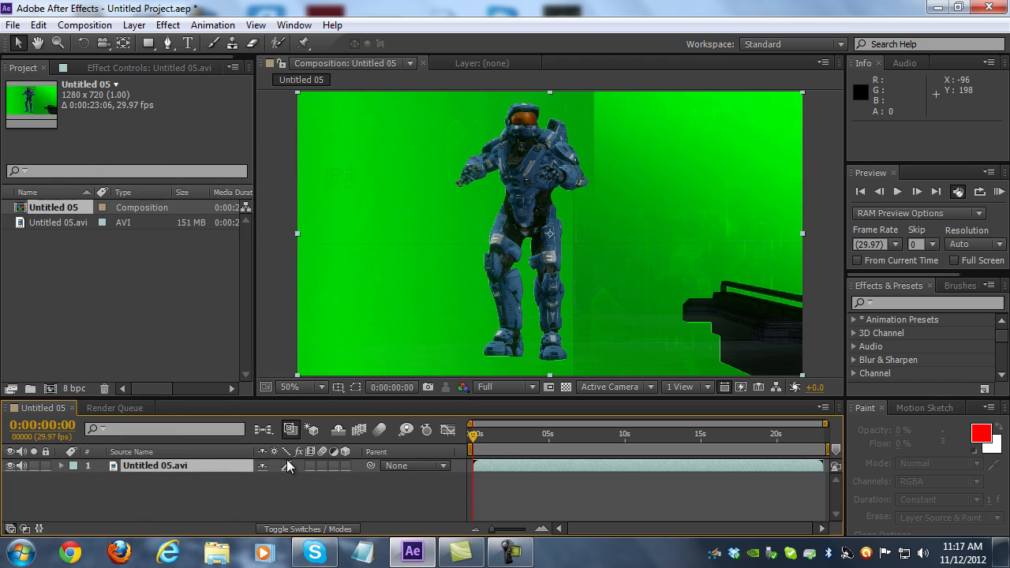
Apply the Keylight (1.2) effect to the Untitled 05.avi layer and sample the green backdrop beside the character as Screen Colour
left_click(156, 465)
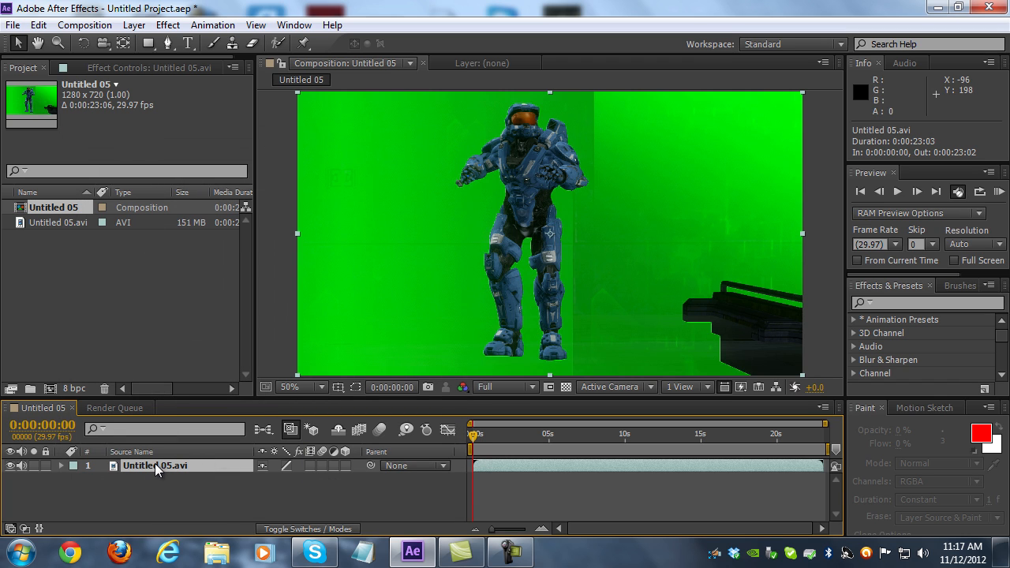
left_click(168, 26)
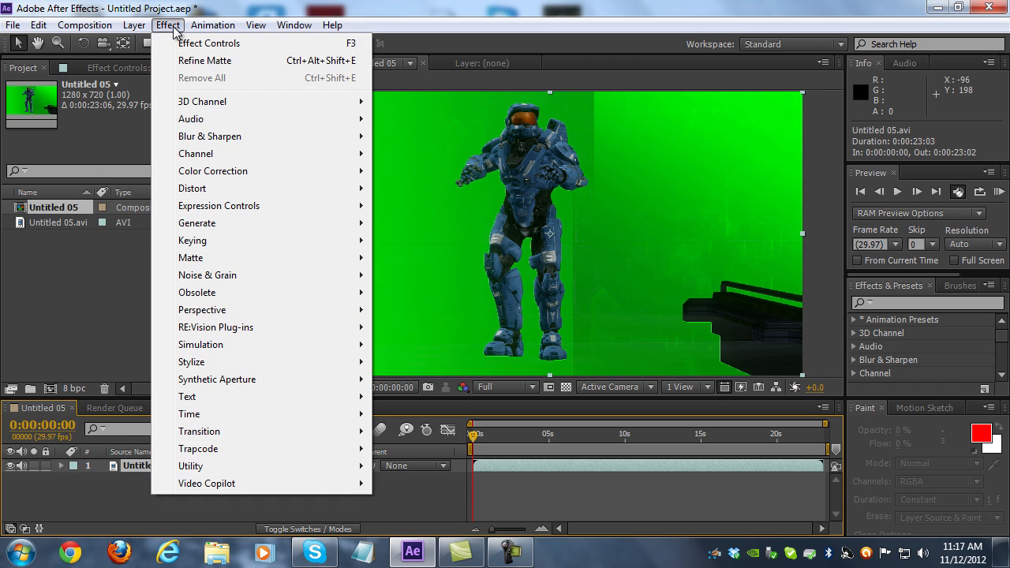
mouse_move(347, 242)
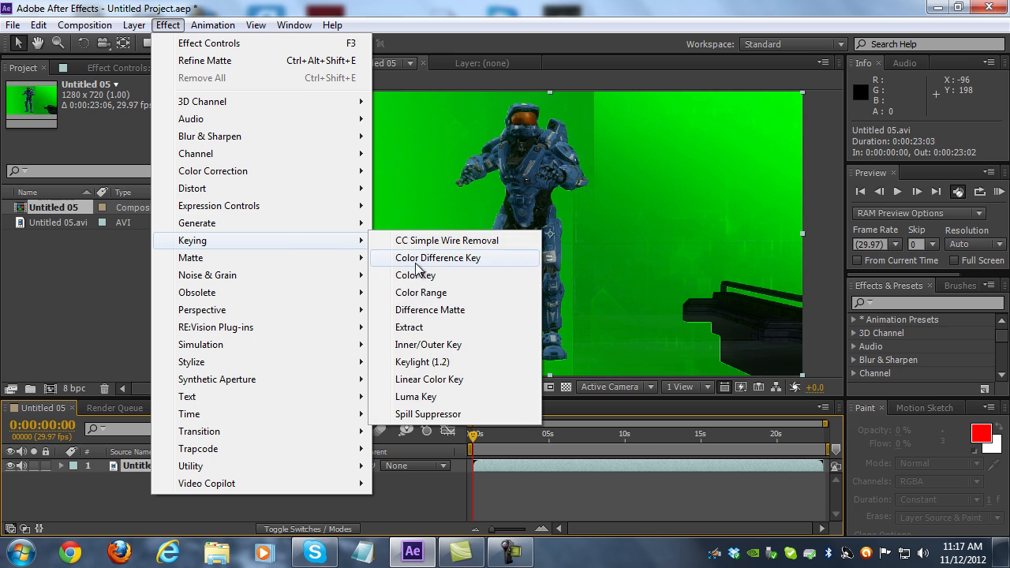
left_click(421, 363)
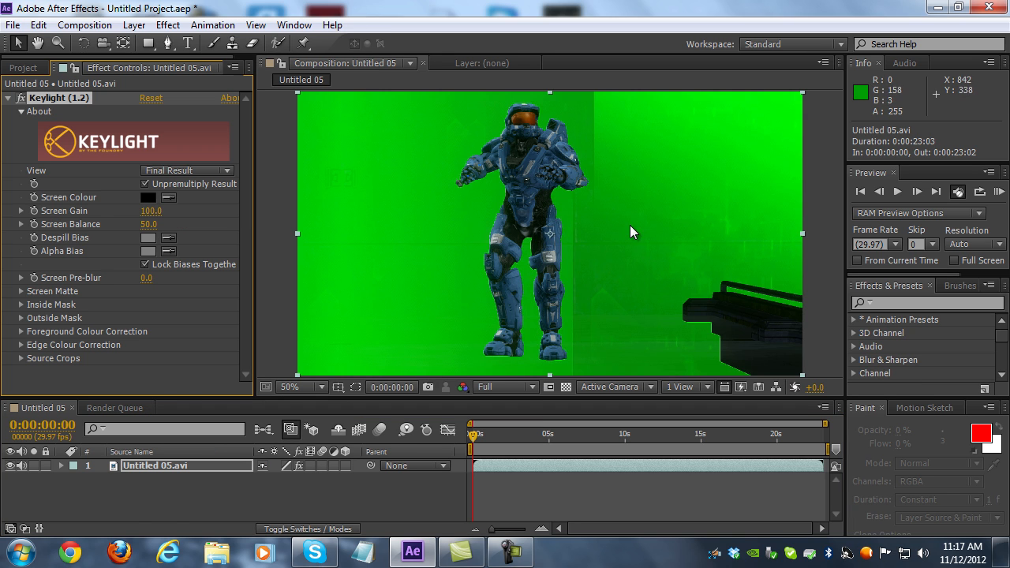
left_click(170, 197)
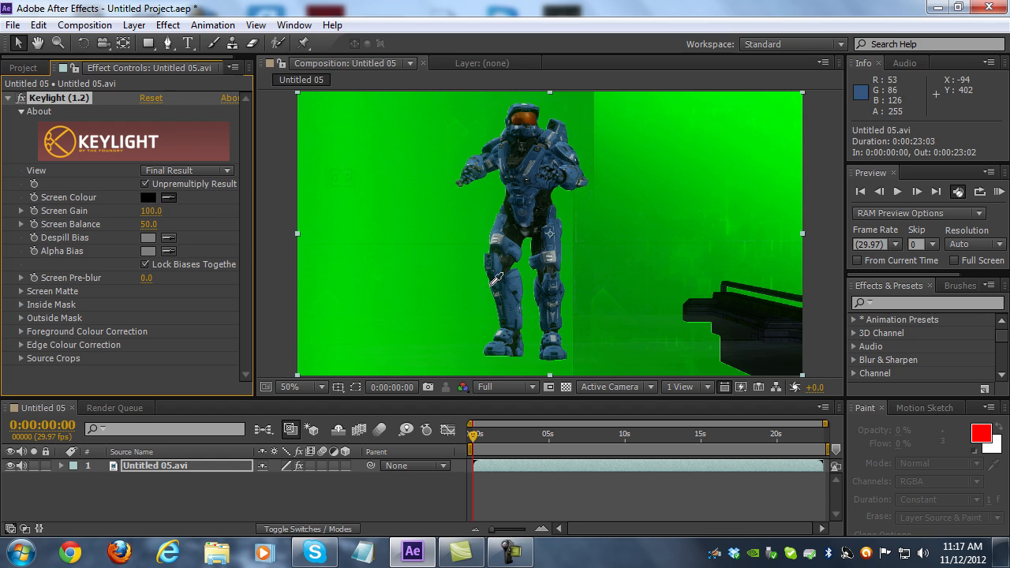
left_click(427, 276)
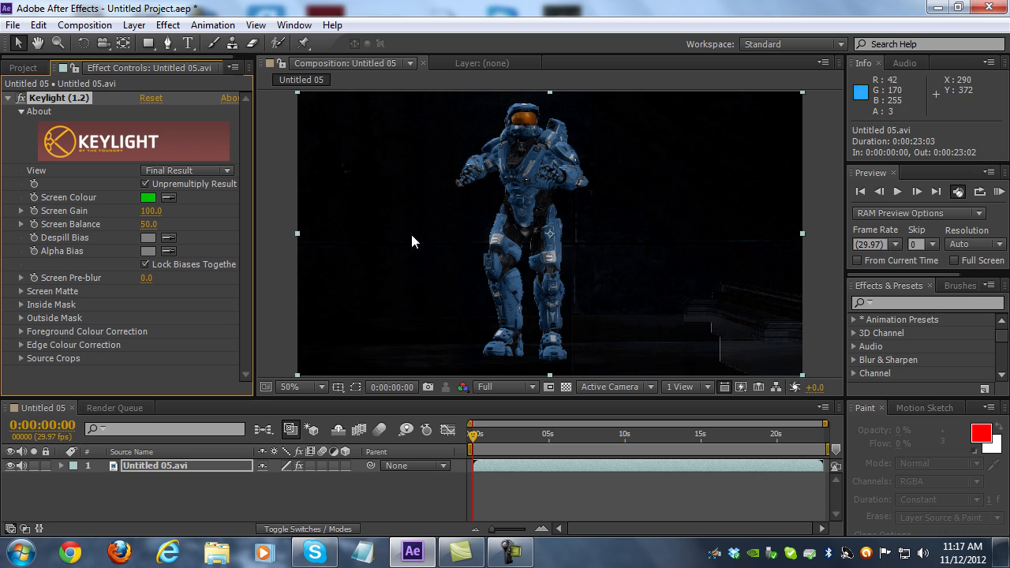
Check the key against the transparency grid, and switch Keylight's View to Screen Matte
left_click(566, 387)
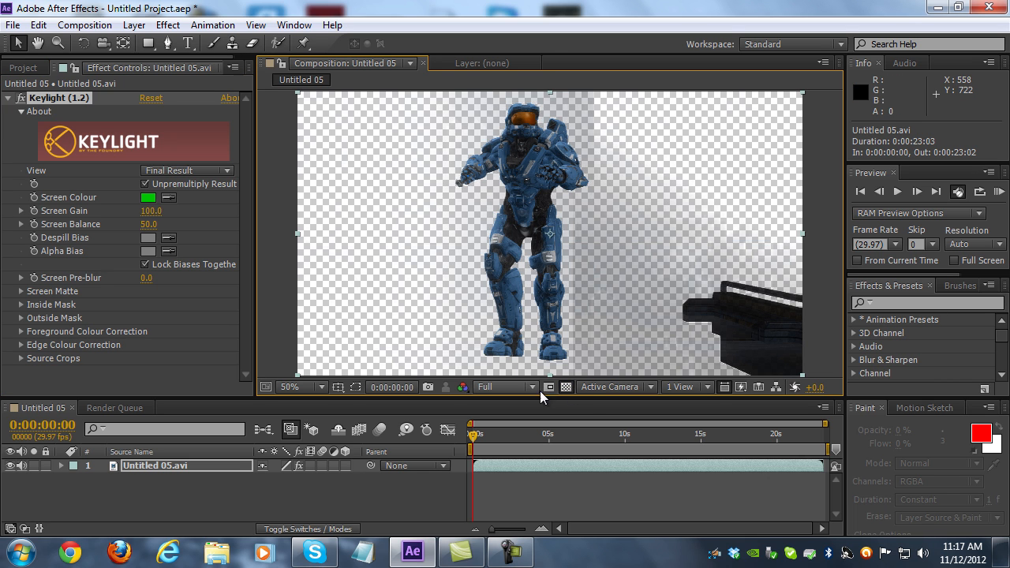
left_click(567, 387)
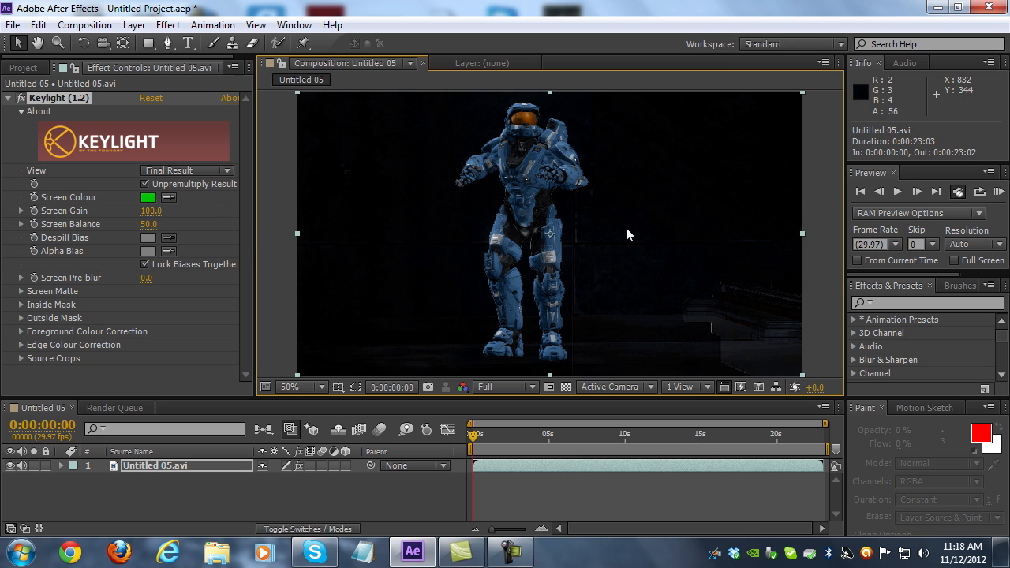
left_click(203, 171)
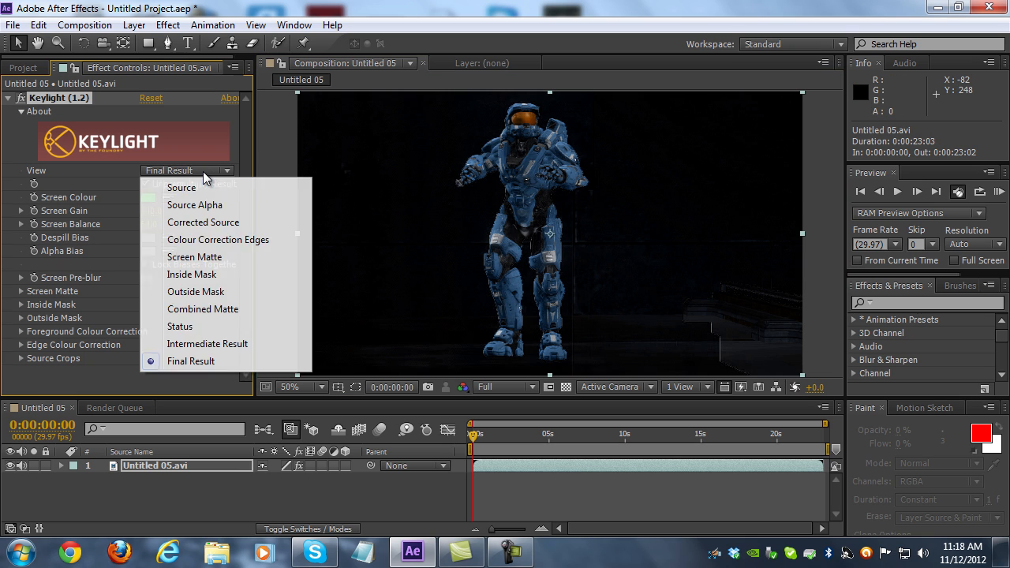
left_click(197, 257)
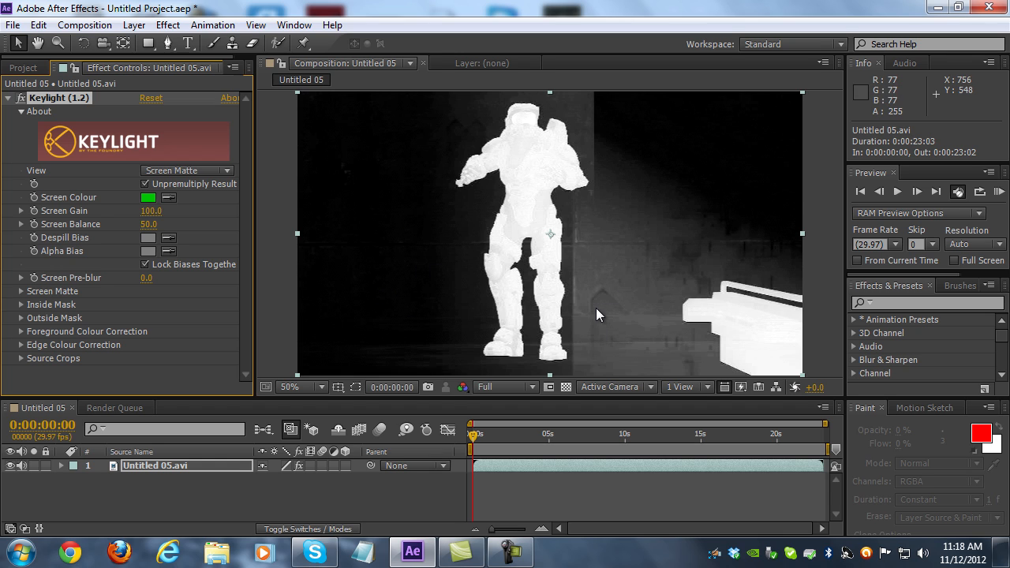
Darken Keylight's Screen Colour to the green 008601
left_click(147, 197)
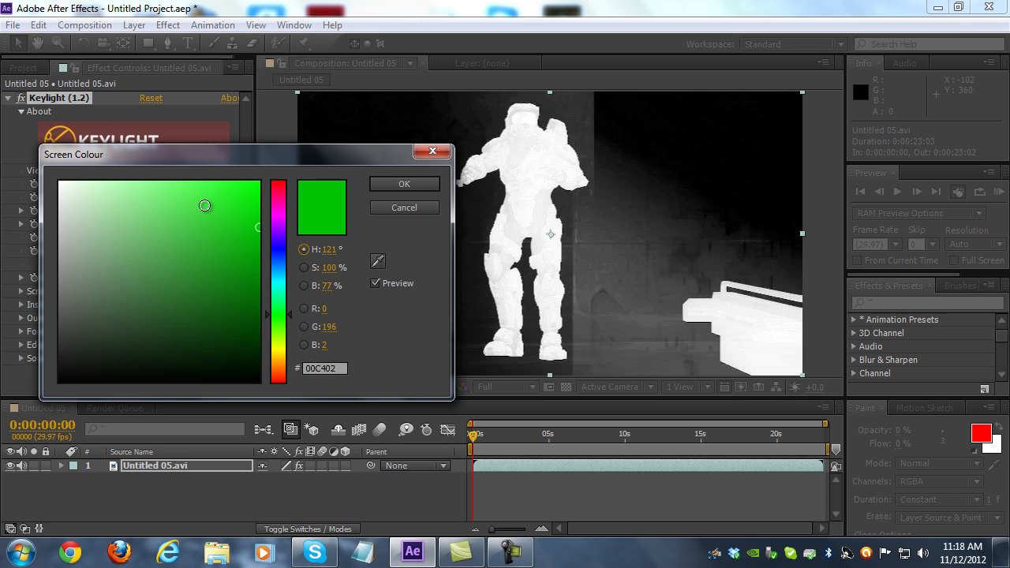
left_click_drag(280, 155, 239, 137)
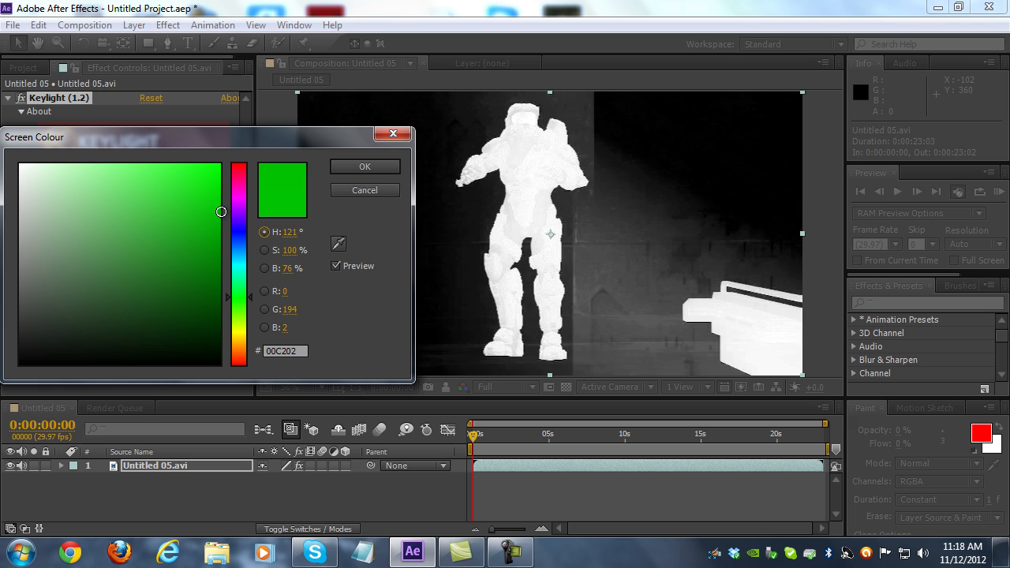
left_click_drag(223, 214, 227, 260)
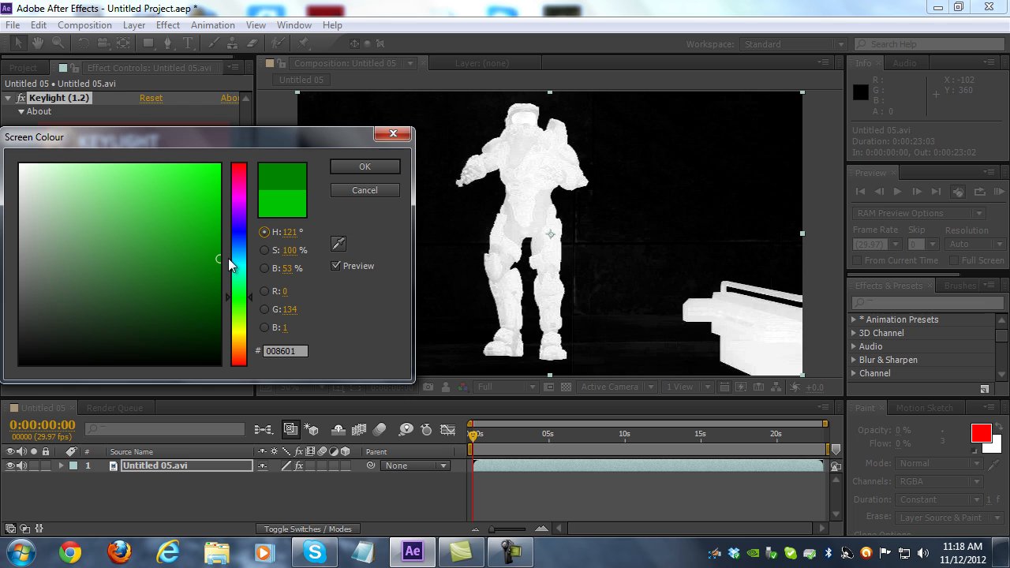
left_click(379, 167)
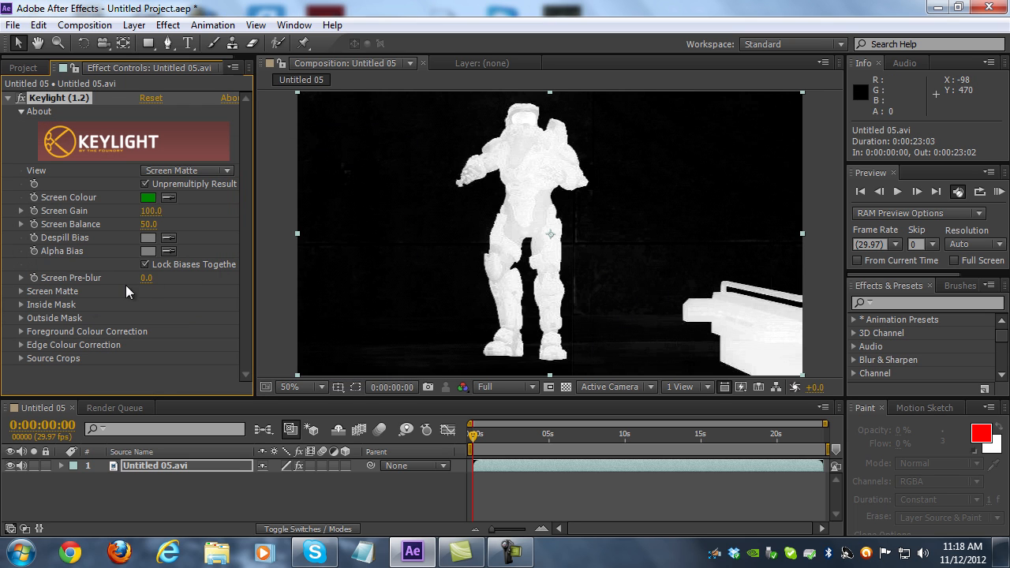
Set Keylight's Screen Matte values to Clip Black 20 and Clip White 65
left_click(21, 291)
scroll(20, 292, "down", 1)
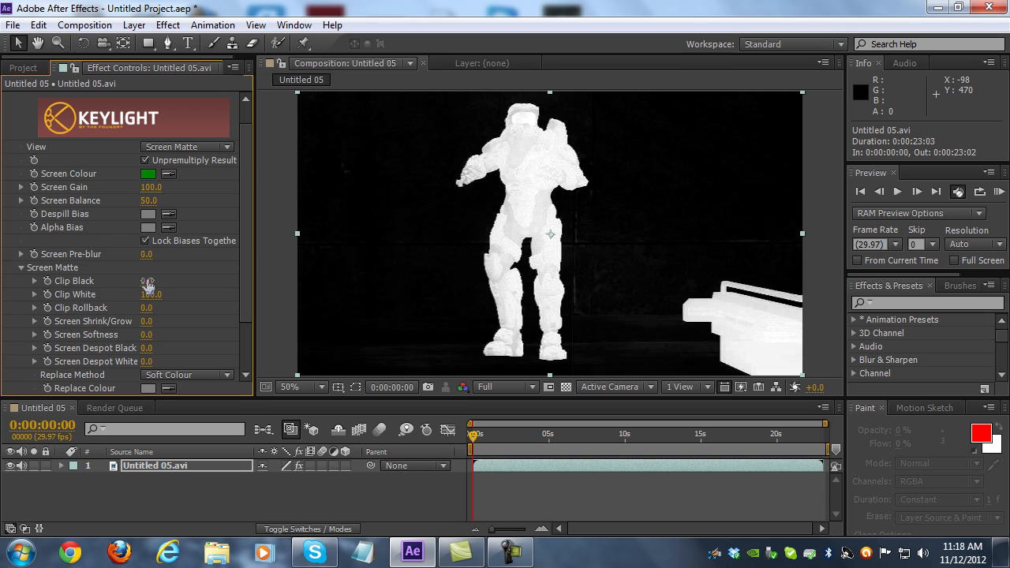
left_click_drag(146, 280, 150, 280)
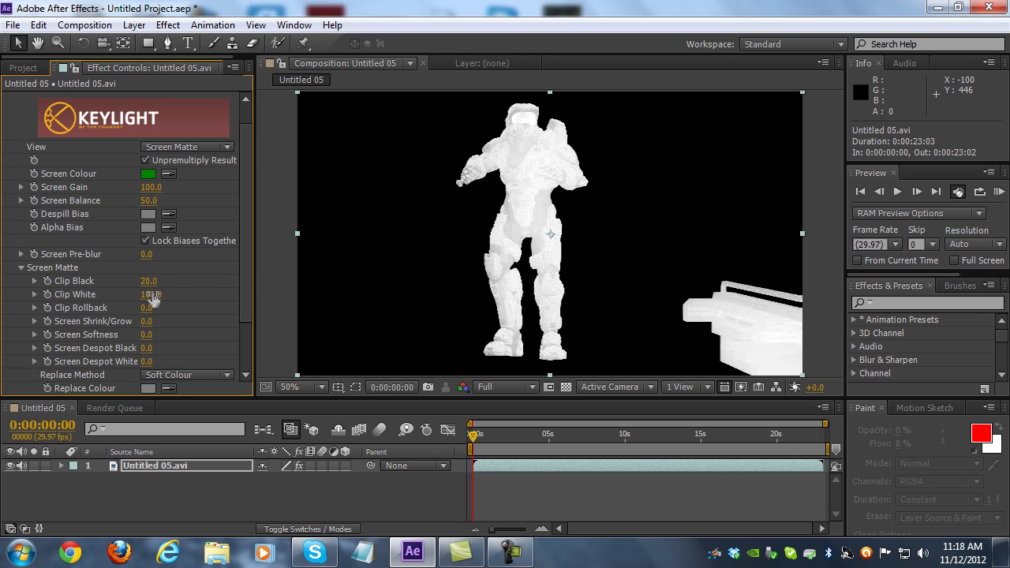
left_click_drag(151, 293, 134, 293)
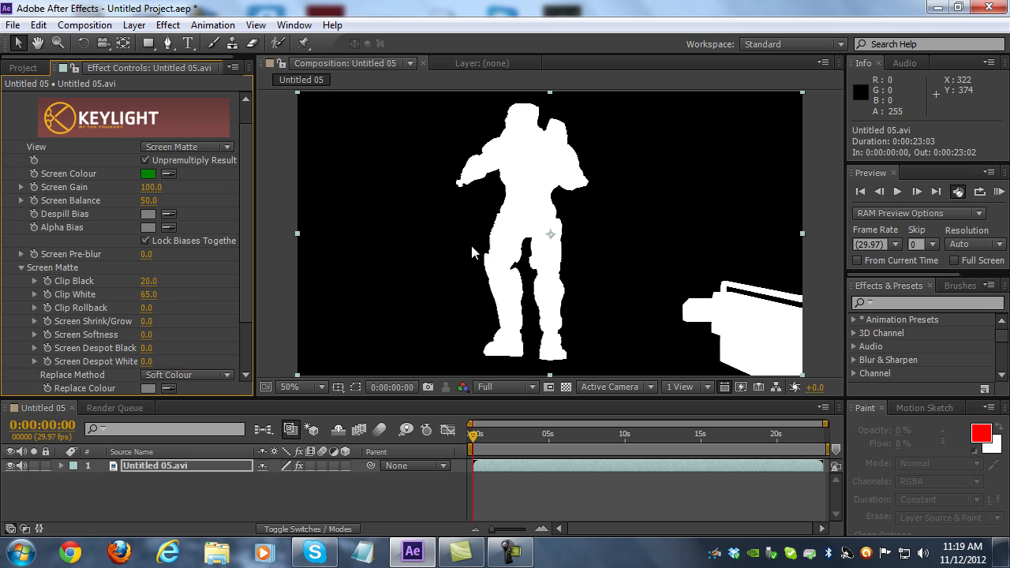
Scrub through the clip to check the matte, return to the first frame, and set Keylight's View to Final Result
left_click_drag(473, 435, 604, 434)
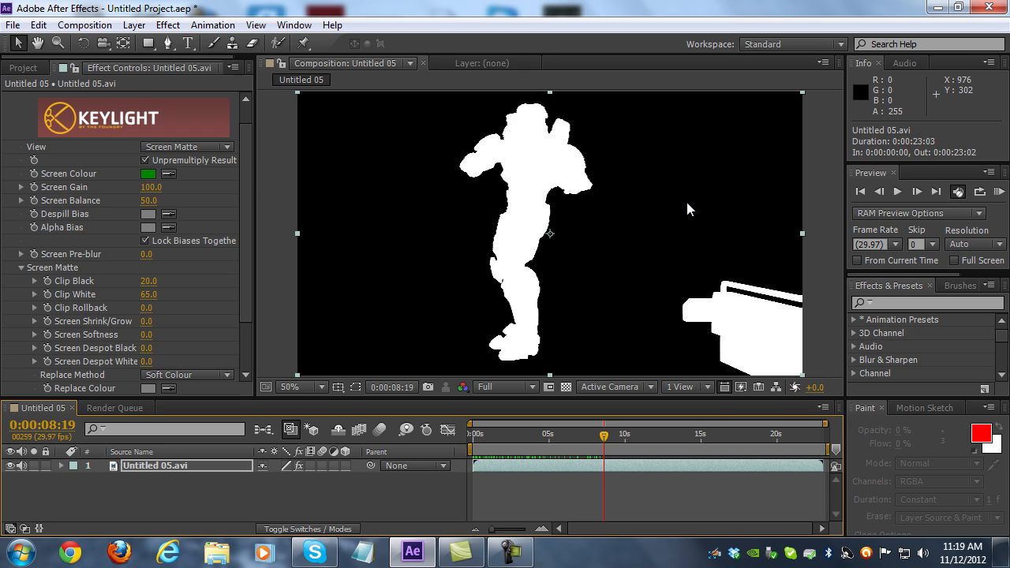
left_click_drag(603, 442, 460, 403)
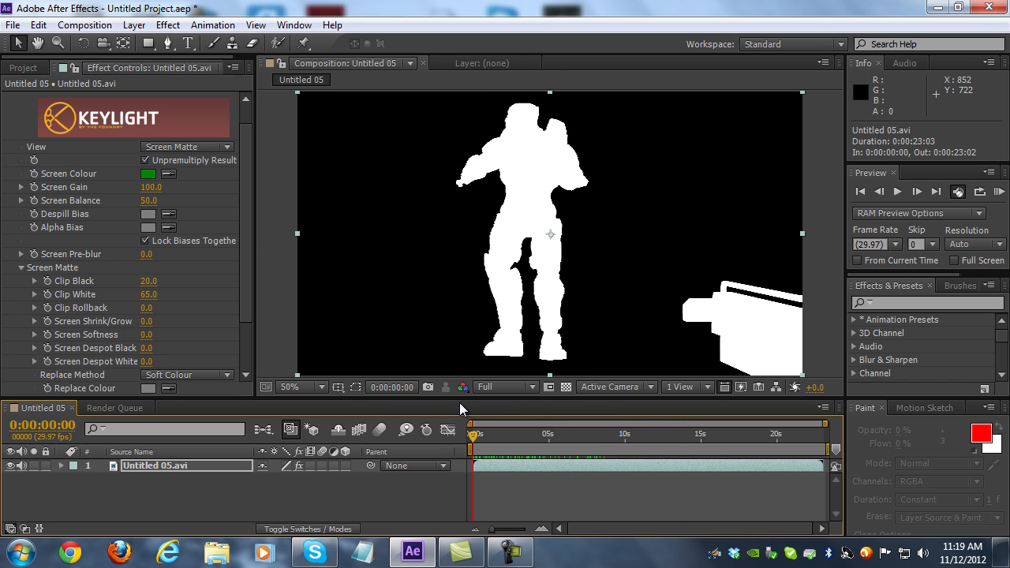
left_click(208, 146)
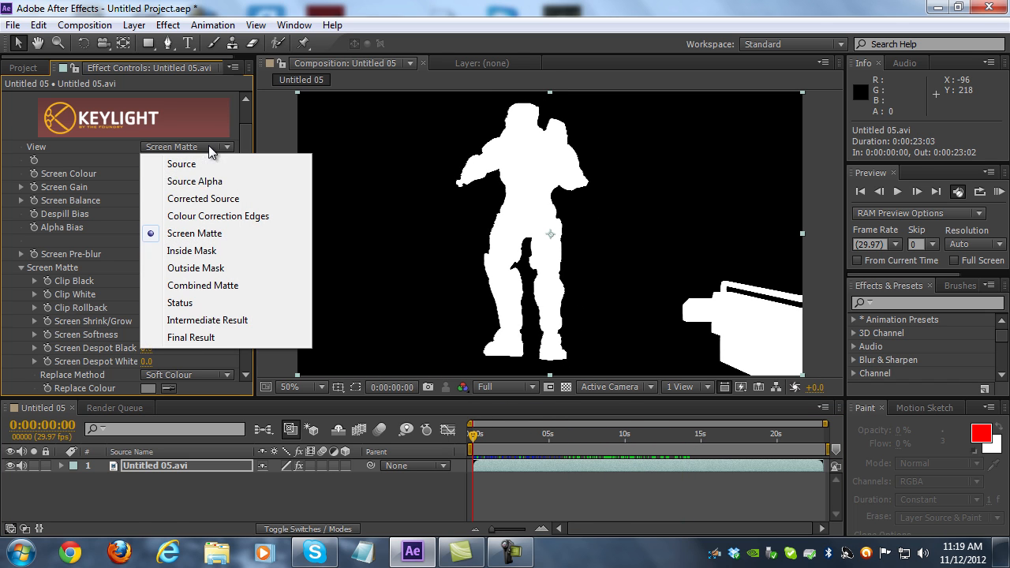
left_click(192, 339)
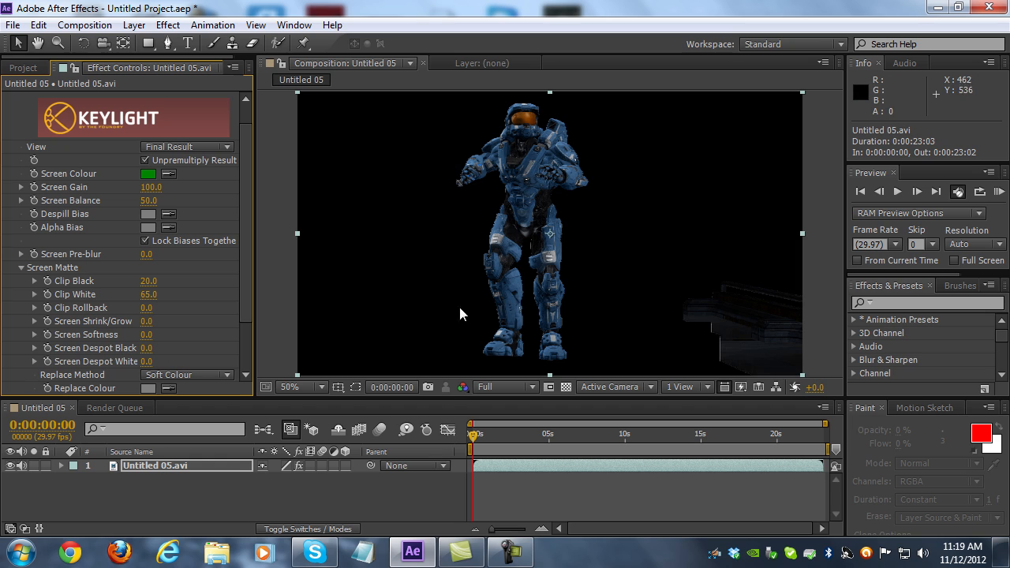
Draw a closed seven-point mask with the Pen tool around the gun in the frame's lower-right corner, extending beyond the frame edges
left_click(168, 45)
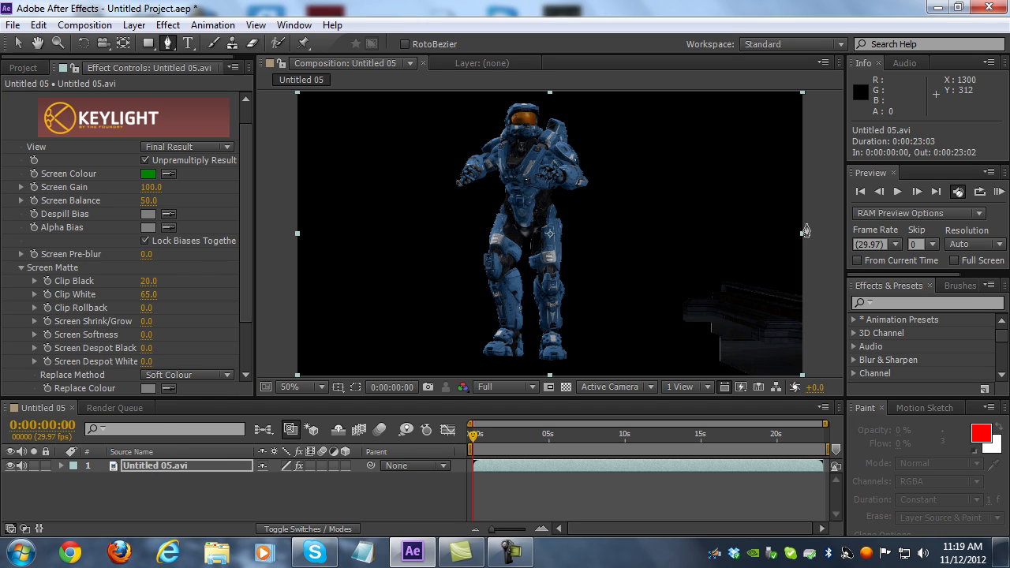
left_click(669, 251)
left_click(658, 317)
left_click(664, 374)
key("comma")
left_click(653, 332)
left_click(730, 308)
left_click(725, 222)
left_click(687, 222)
left_click(610, 242)
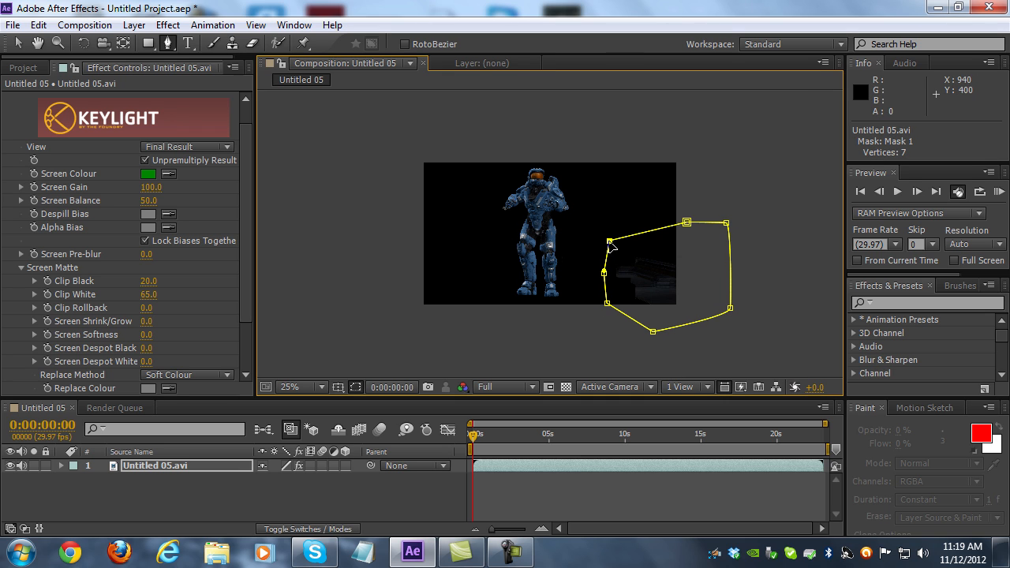
key("period")
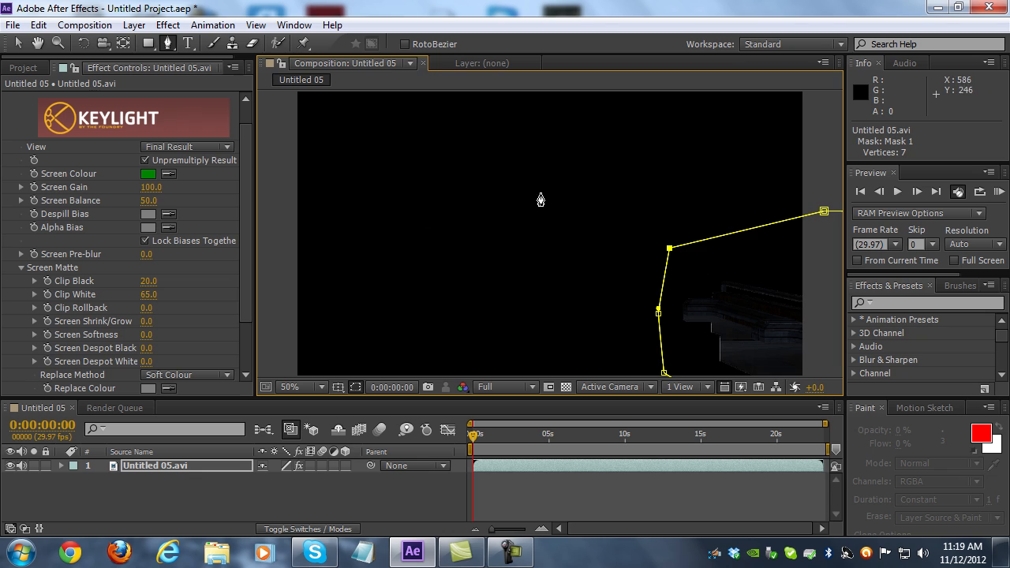
Reveal Mask 1 on the Untitled 05.avi layer and set its mode to Subtract
left_click(153, 465)
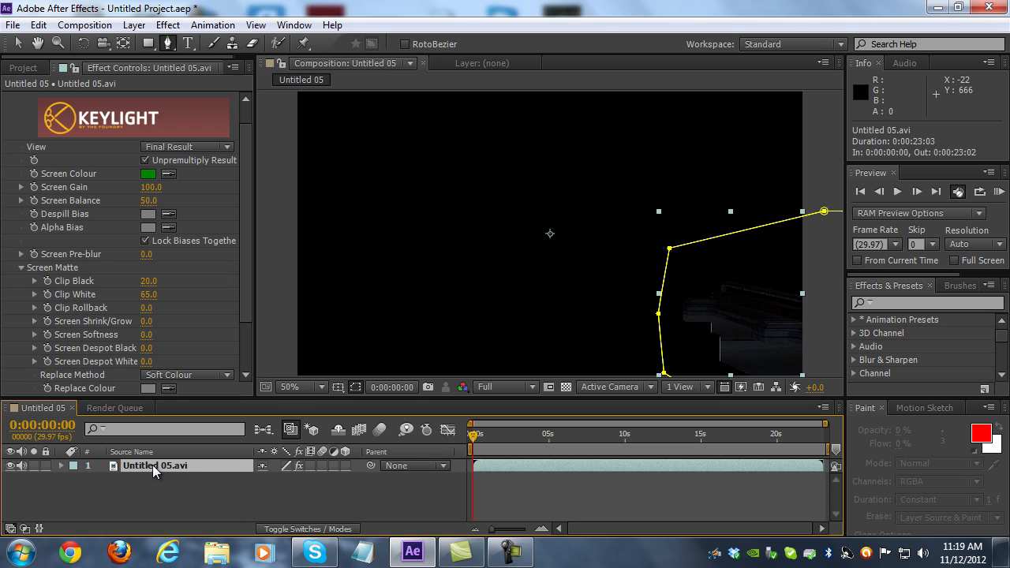
key("m")
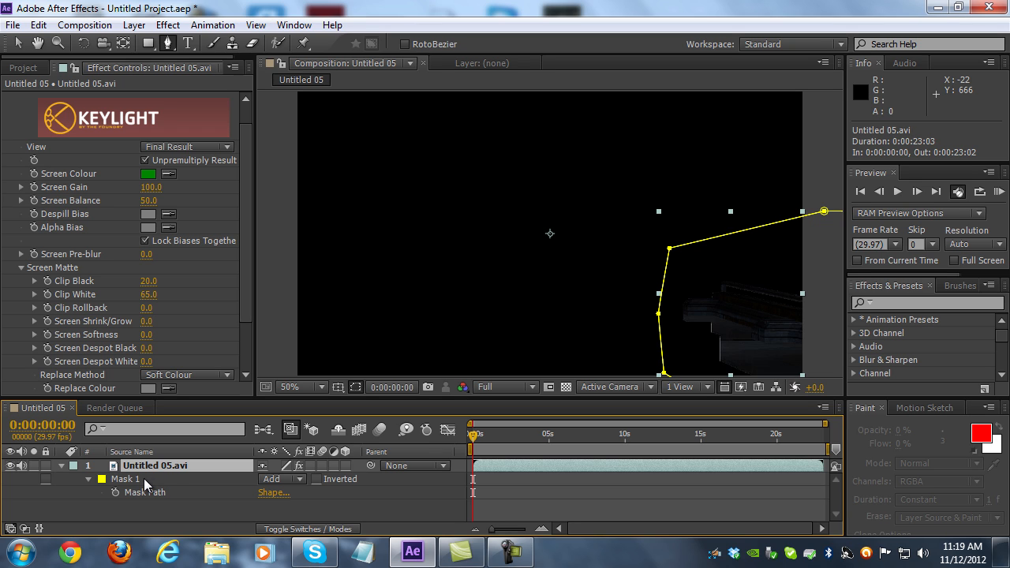
left_click(143, 479)
left_click(283, 479)
left_click(303, 394)
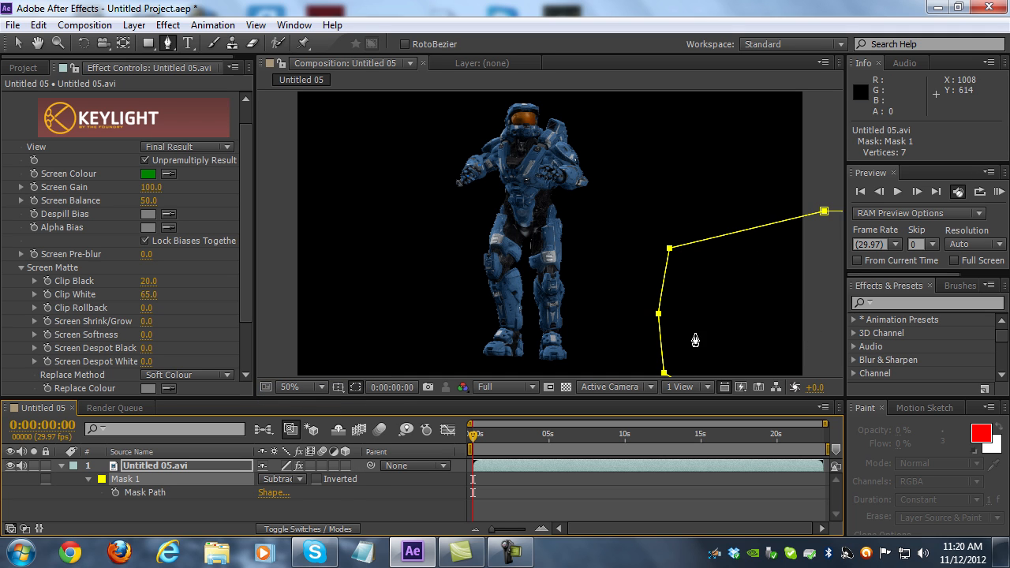
Apply the Refine Matte effect to the Untitled 05.avi layer
key("space")
mouse_move(492, 281)
left_mouse_down()
mouse_move(487, 269)
mouse_move(498, 285)
left_mouse_up()
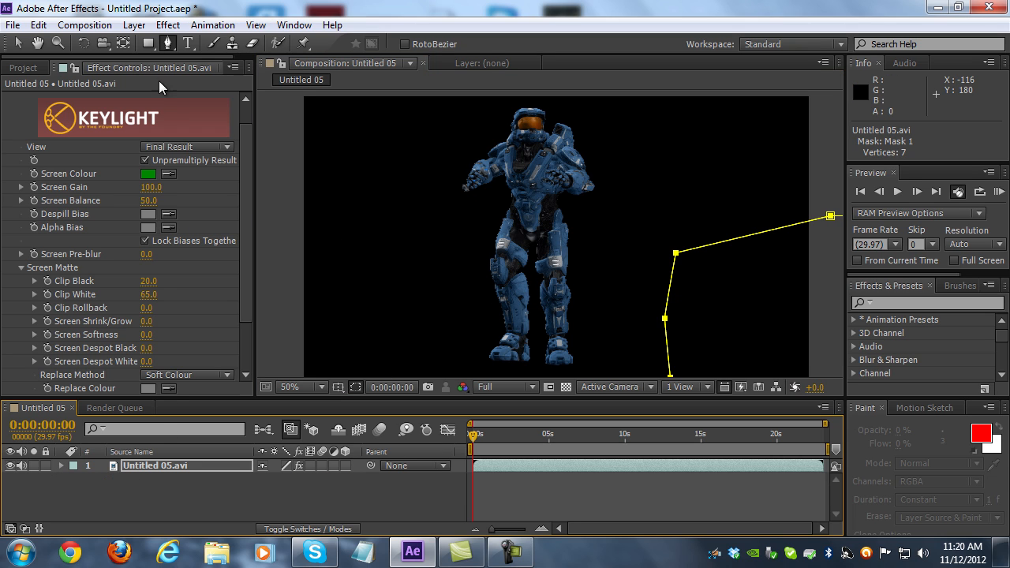
left_click(178, 467)
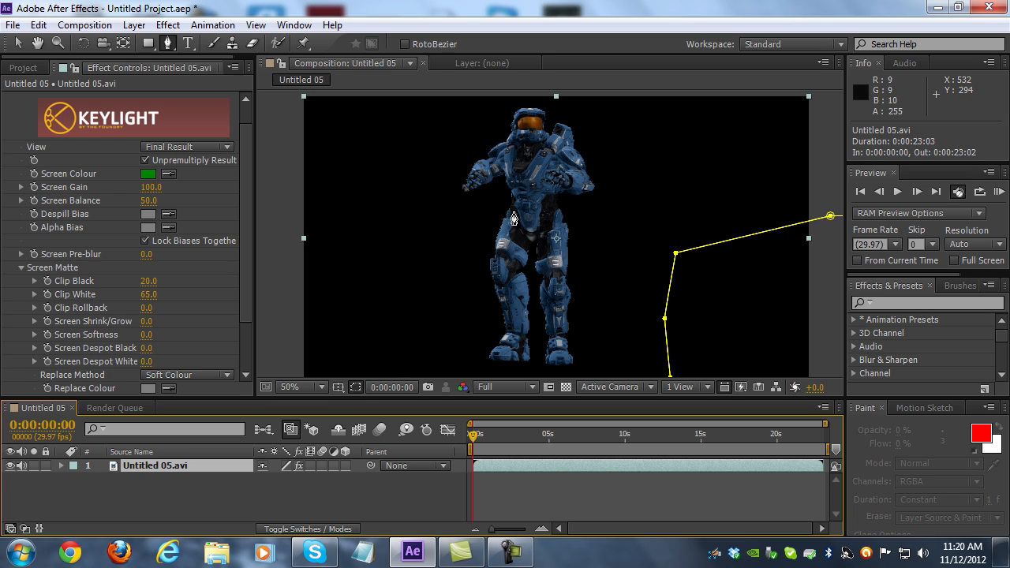
scroll(493, 285, "up", 2)
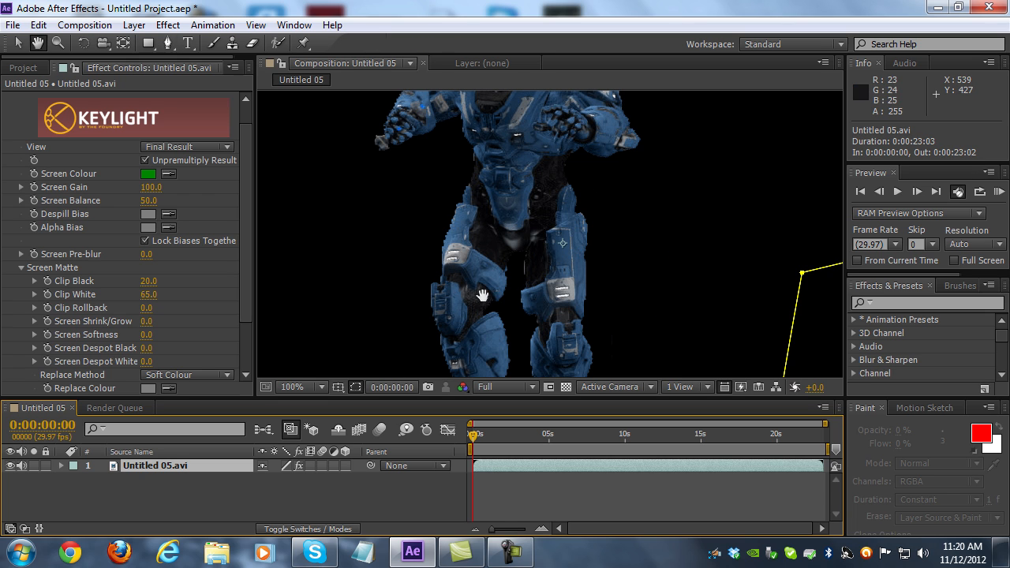
left_click_drag(483, 296, 485, 259)
key("g")
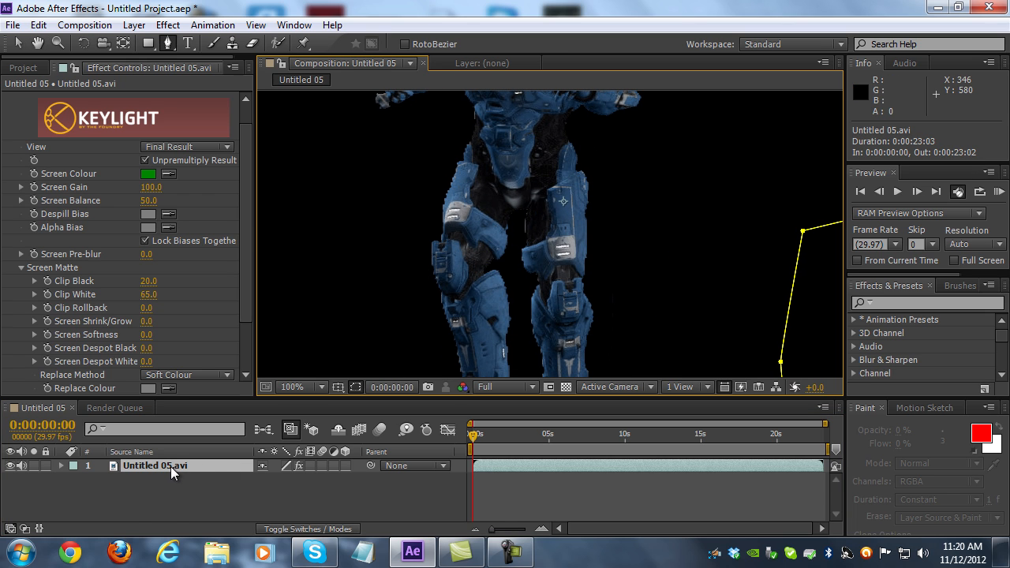
left_click(169, 26)
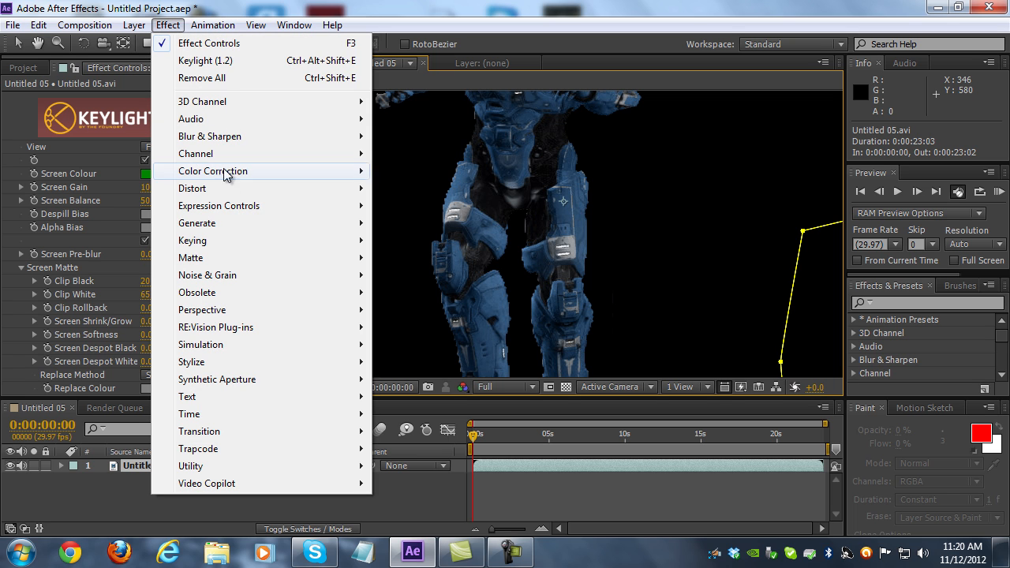
mouse_move(281, 262)
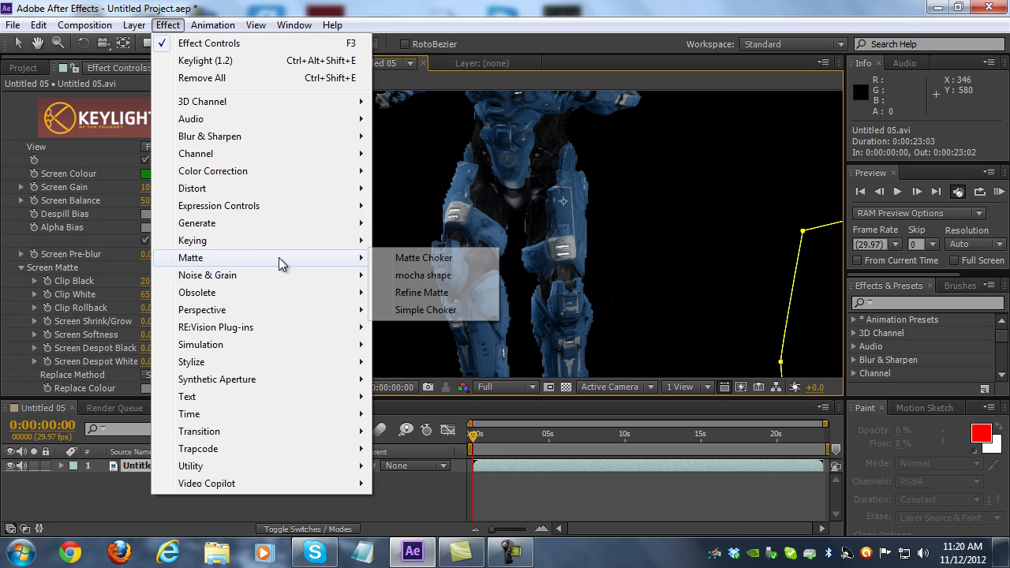
left_click(415, 300)
Set Refine Matte's Choke to 30% and turn off Use Motion Blur, inspecting the character's edges
key("v")
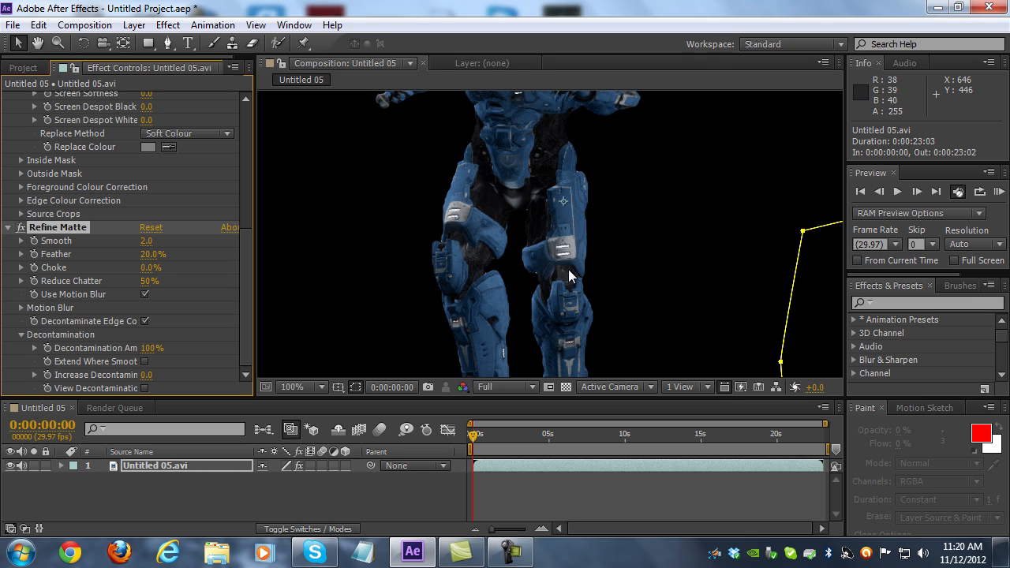
left_click_drag(529, 263, 531, 254)
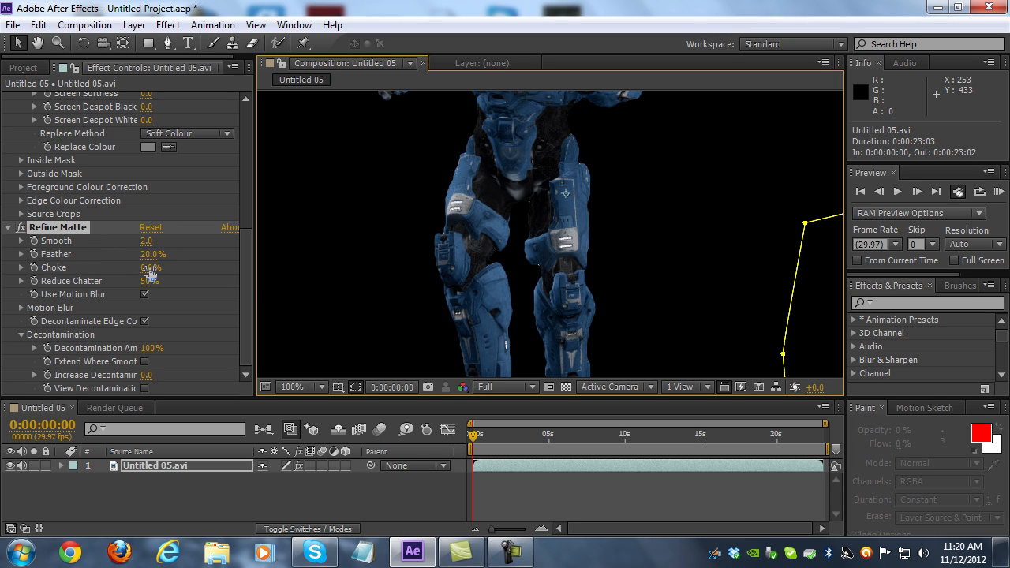
left_click(144, 294)
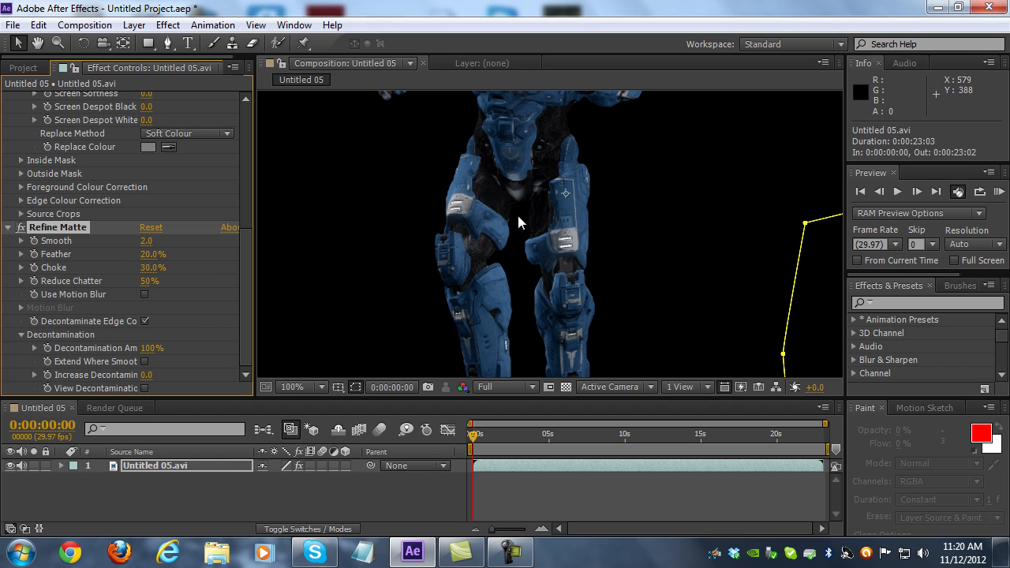
left_click_drag(502, 227, 528, 223)
scroll(531, 228, "down", 1)
left_click_drag(559, 175, 544, 197)
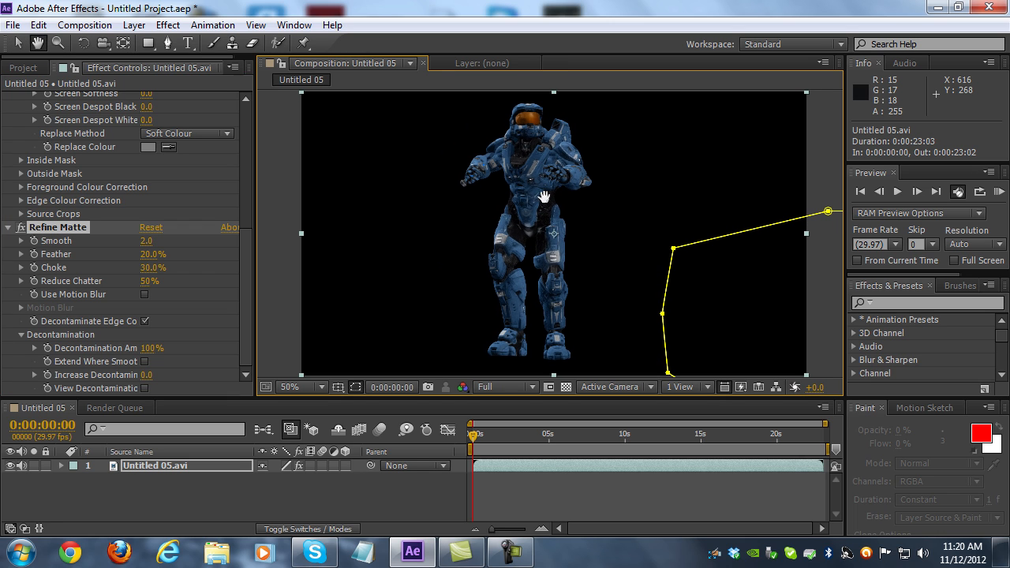
Import SunsetSandbox.png from the Footage folder
left_click(12, 26)
mouse_move(218, 214)
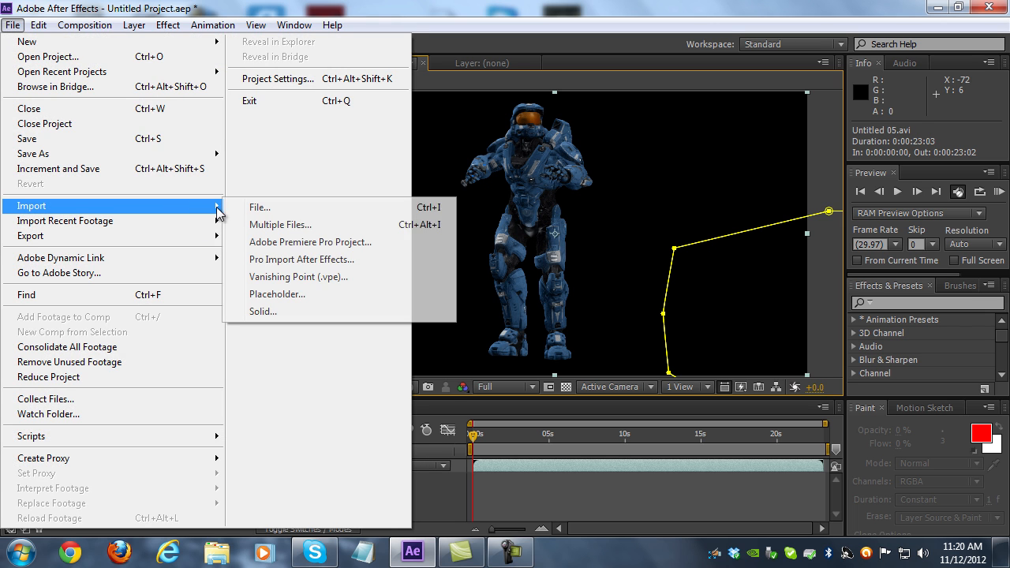
left_click(257, 207)
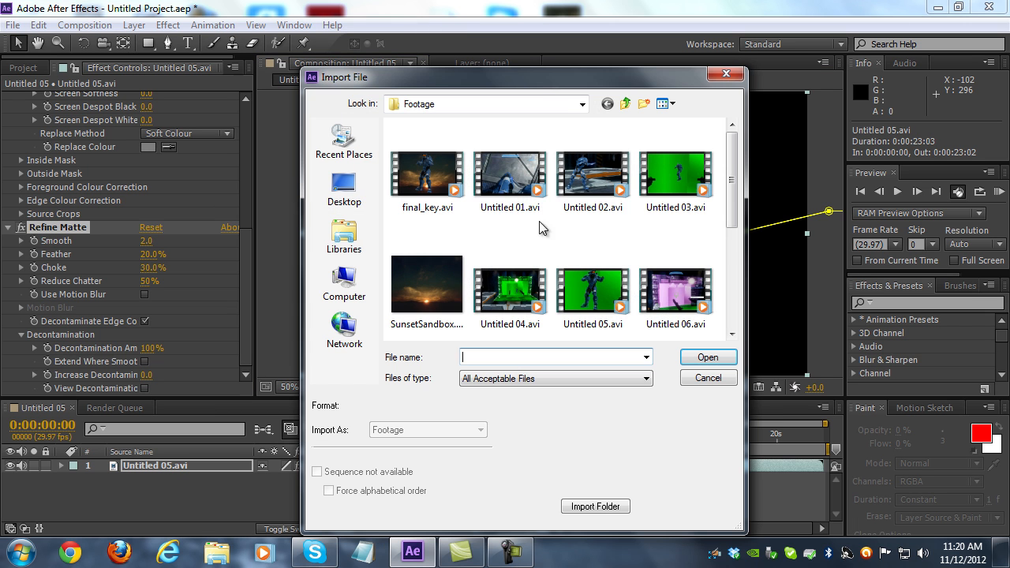
left_click(429, 286)
left_click(708, 359)
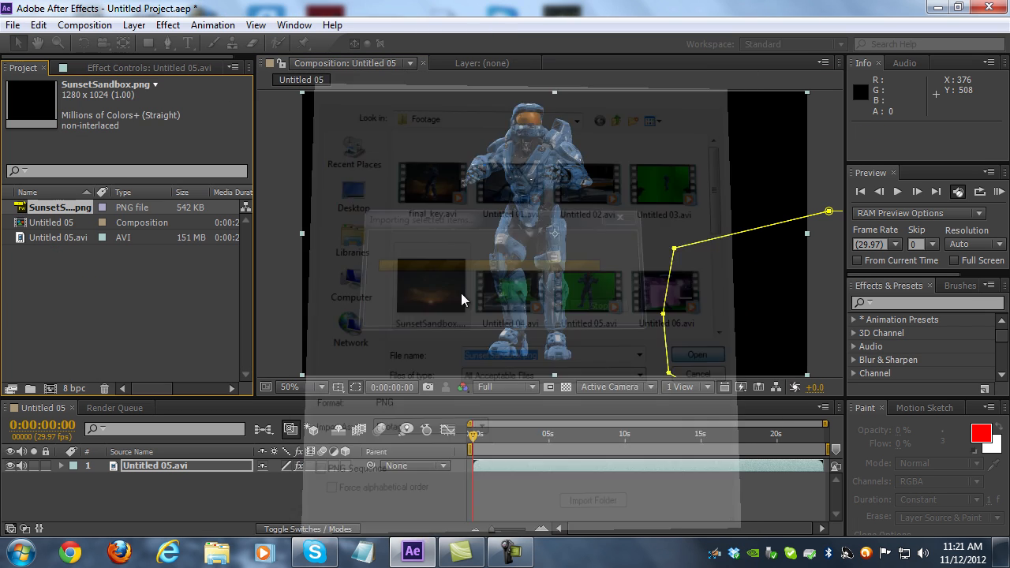
Add SunsetSandbox.png to the composition as a background beneath the Untitled 05.avi layer
left_click_drag(59, 257, 130, 477)
left_click_drag(618, 309, 614, 261)
key("space")
left_click_drag(610, 227, 620, 209)
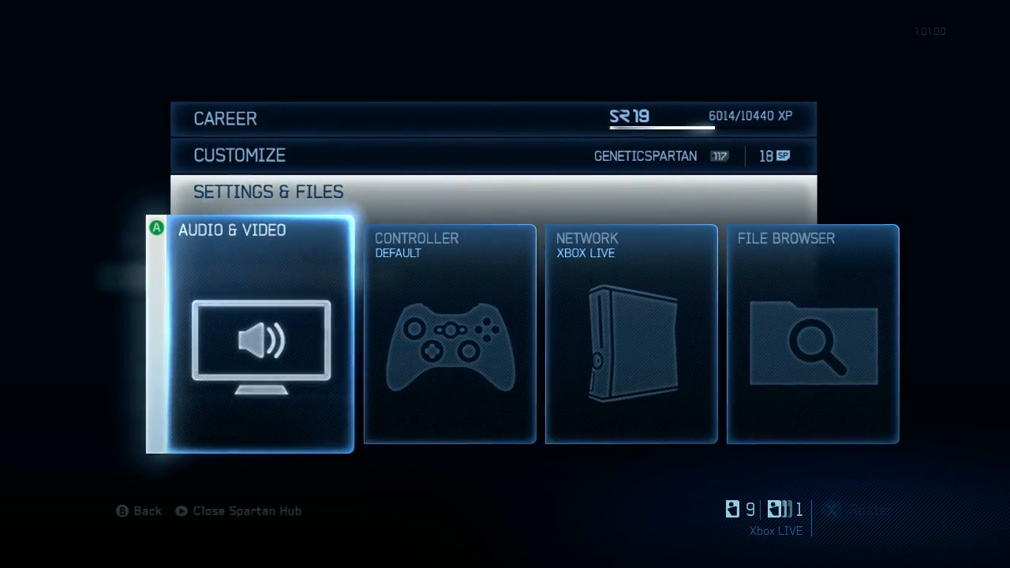
Switch to Halo 4 and open the Gamertag entry of the File Share Search for map variants
key("Right")
key("Right")
key("Right")
key("Return")
key("Down")
key("Down")
key("Return")
key("Down")
key("Down")
key("Down")
key("Down")
key("Return")
key("Return")
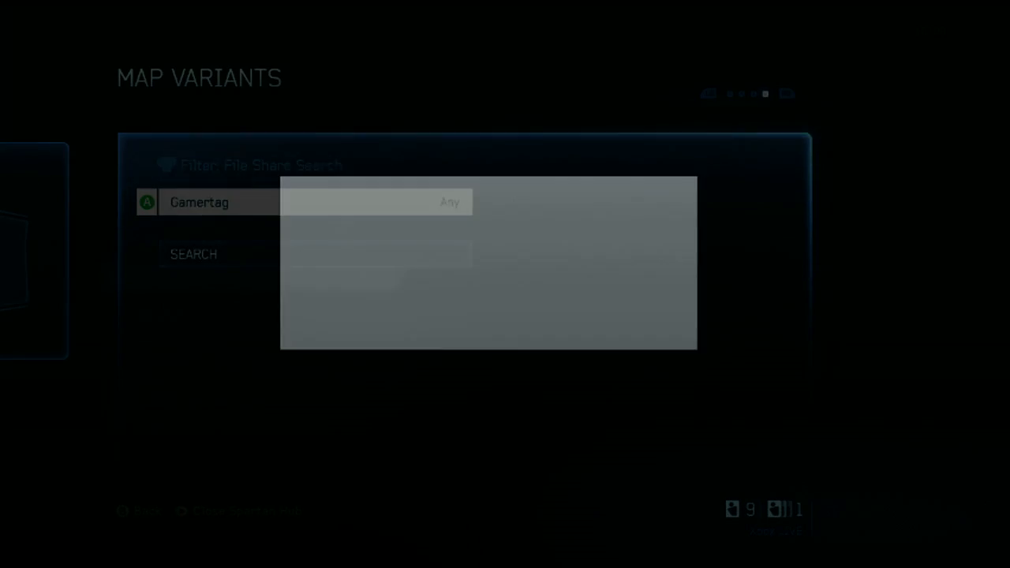
Search the file share by the map creator's gamertag and download the Green Screen 1.0 map variant
type("ge")
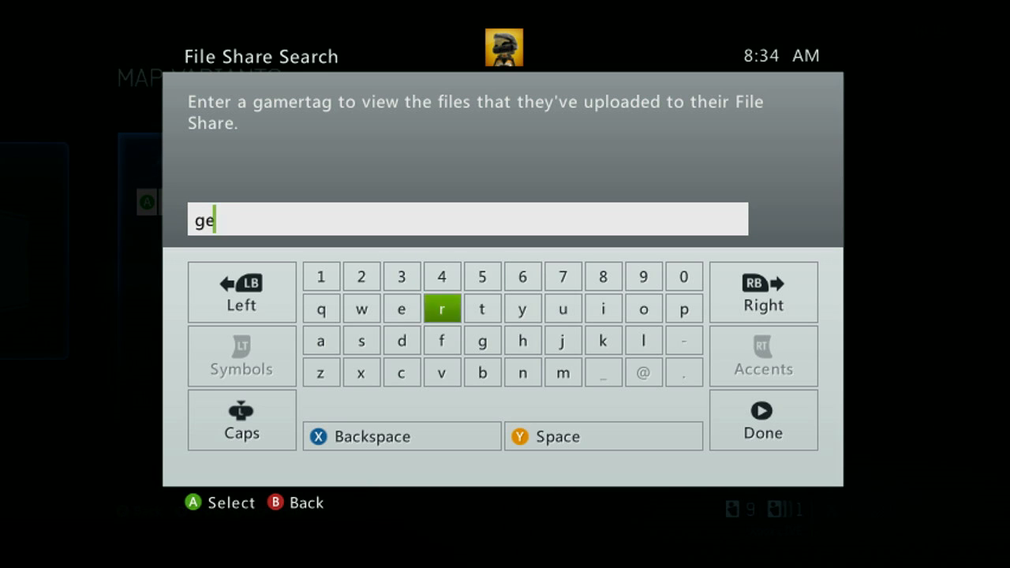
type("neticspartan")
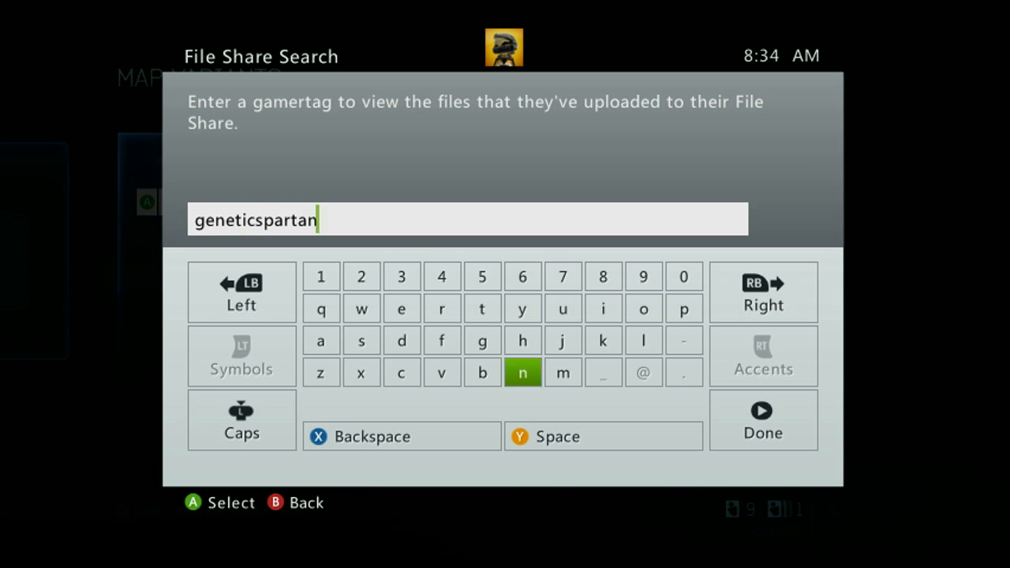
key("Return")
key("Down")
key("Return")
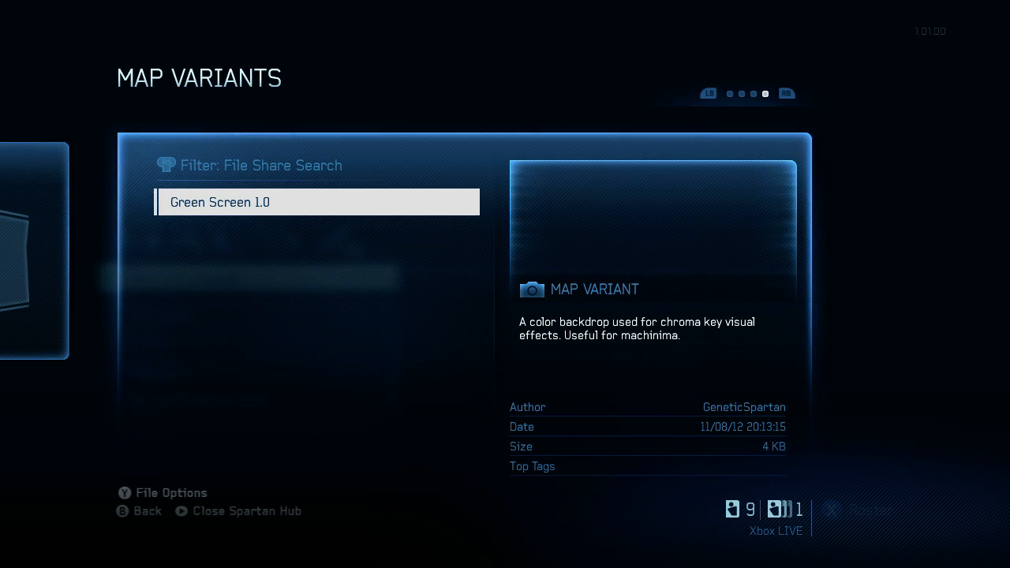
key("Return")
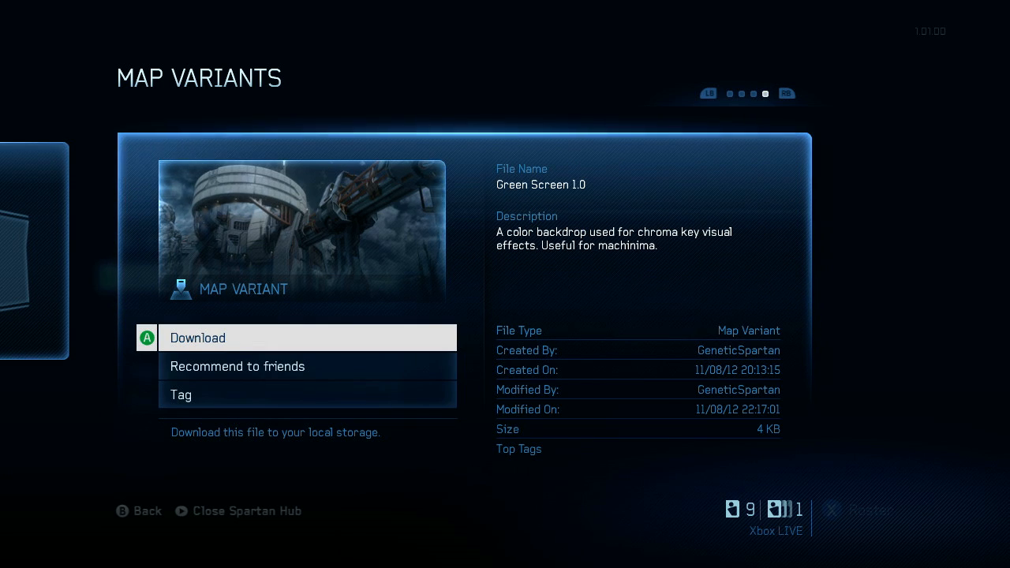
key("Return")
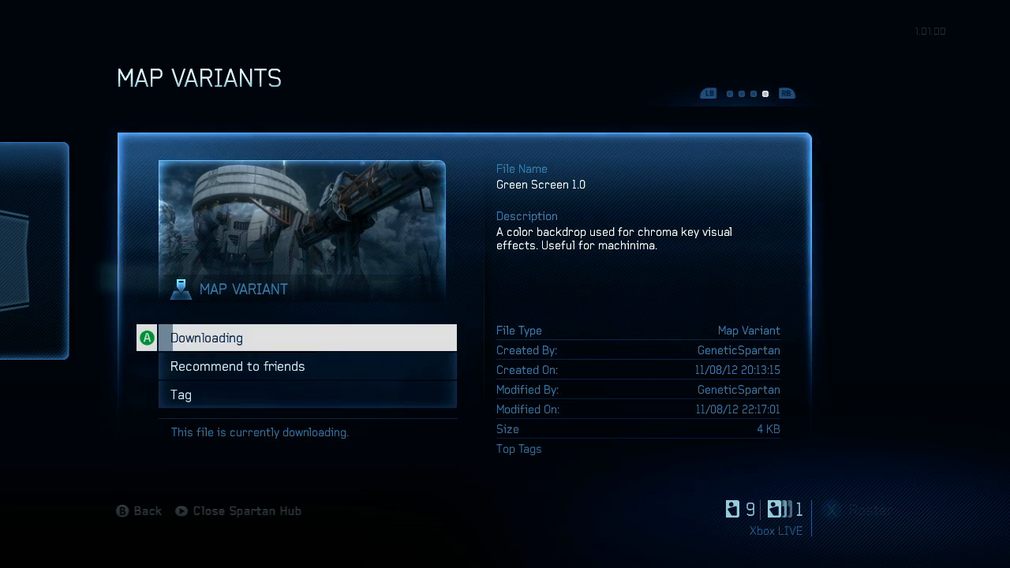